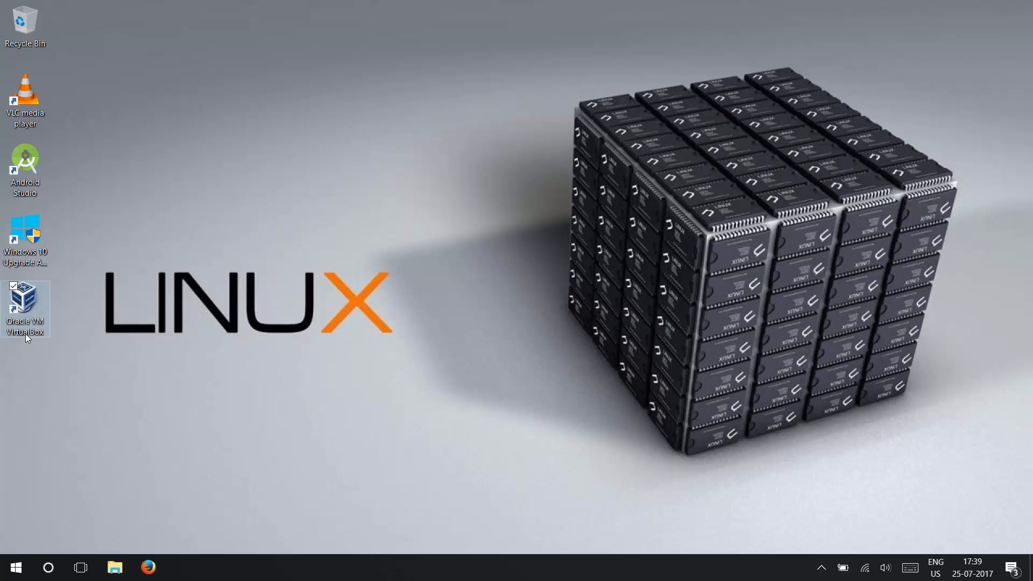
Open Oracle VM VirtualBox and begin a new virtual machine named Ubuntu, type Linux, version Ubuntu (64-bit)
{"action": "double_click", "coordinate": [25, 334]}
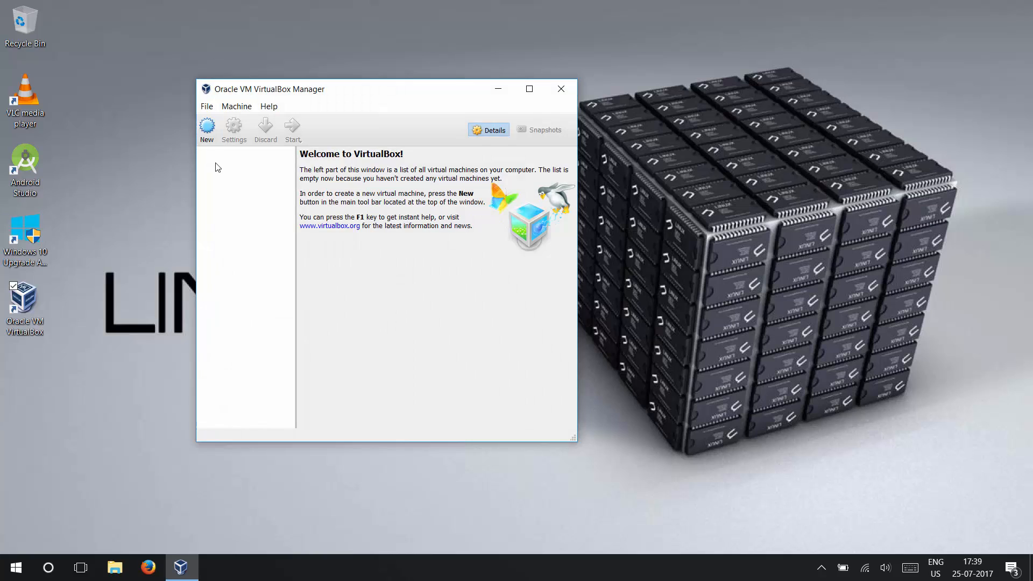
{"action": "left_click", "coordinate": [211, 137]}
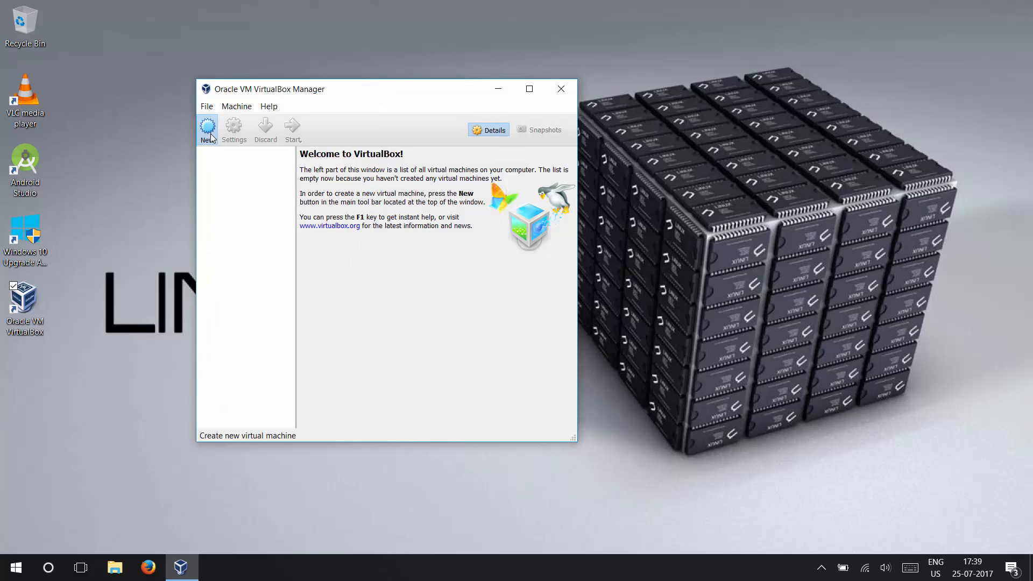
{"action": "left_click", "coordinate": [372, 272]}
{"action": "type", "text": "Ub"}
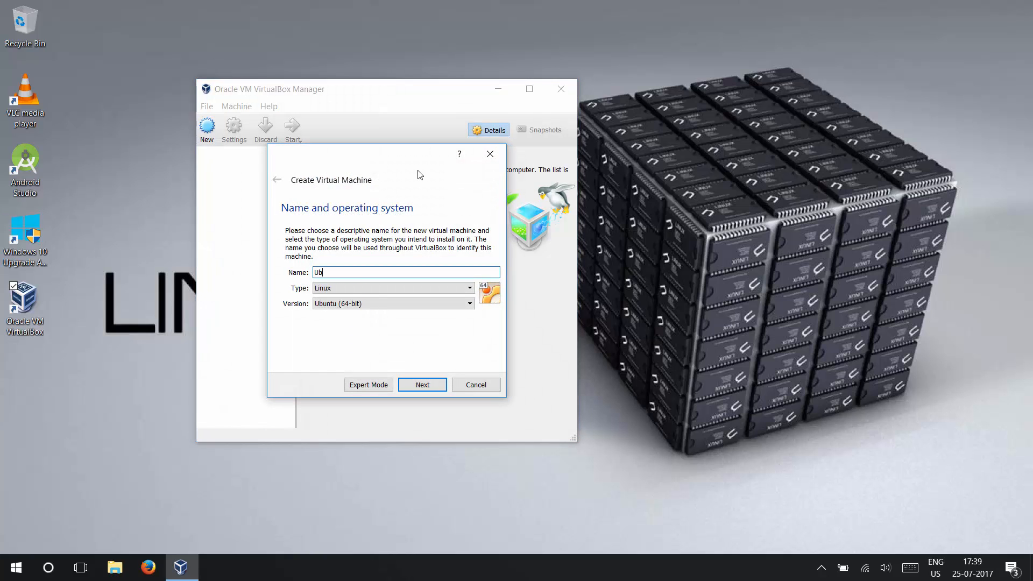
{"action": "type", "text": "untu"}
{"action": "key", "text": "Tab"}
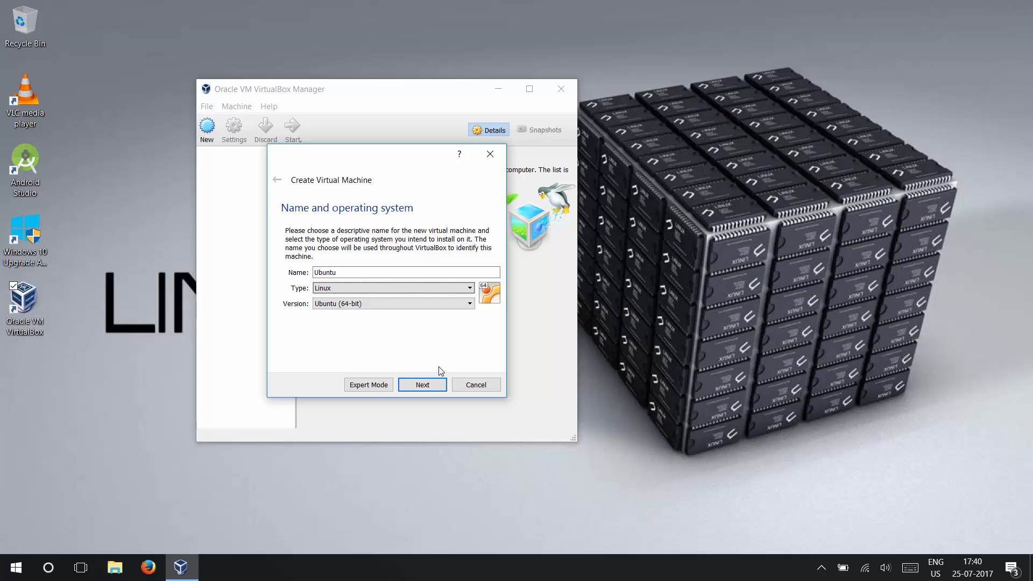
{"action": "left_click", "coordinate": [456, 307]}
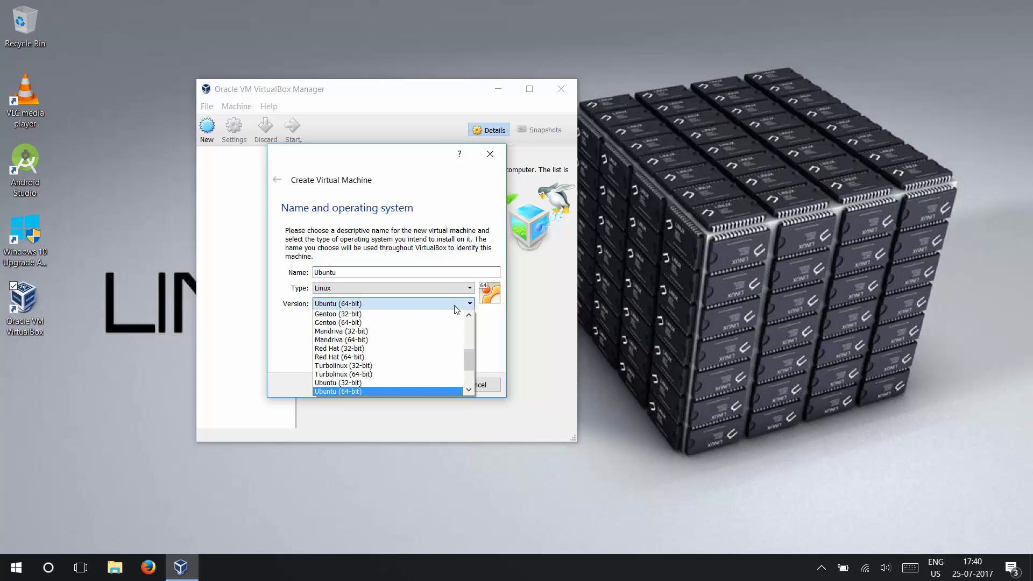
{"action": "left_click", "coordinate": [455, 308]}
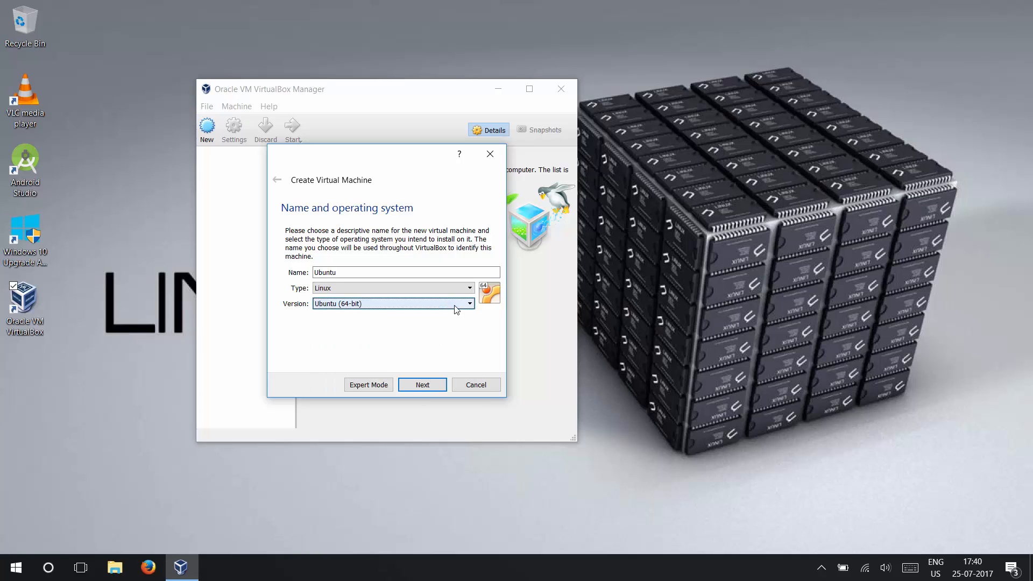
{"action": "left_click", "coordinate": [417, 385]}
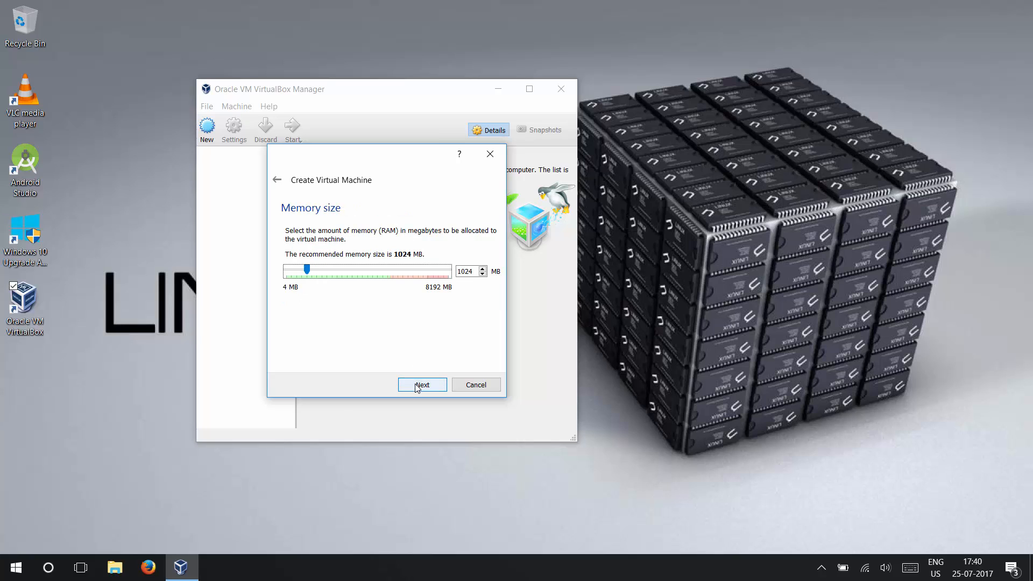
Allocate 2048 MB of memory to the new virtual machine
{"action": "double_click", "coordinate": [460, 271]}
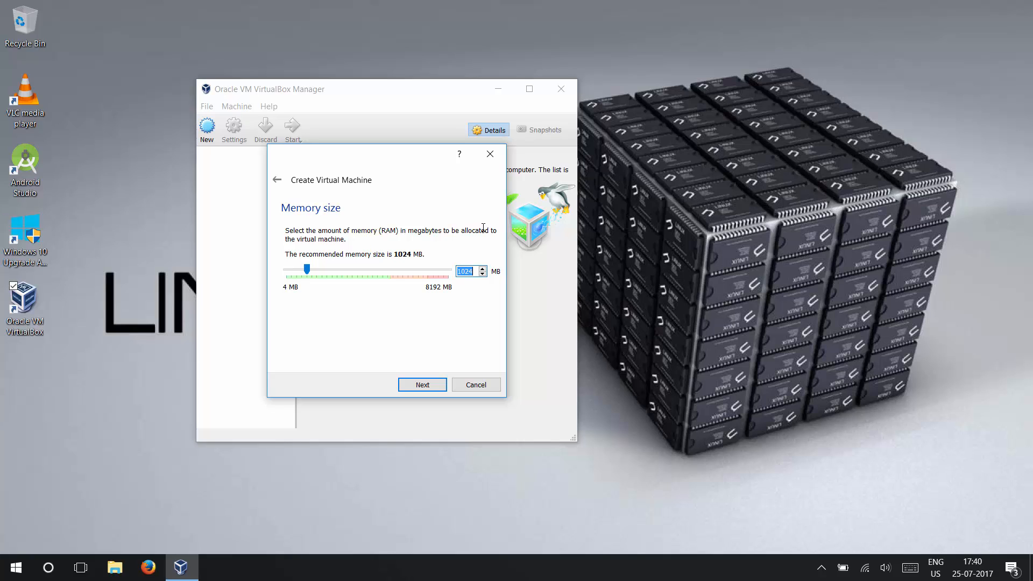
{"action": "type", "text": "2048"}
{"action": "left_click", "coordinate": [434, 383]}
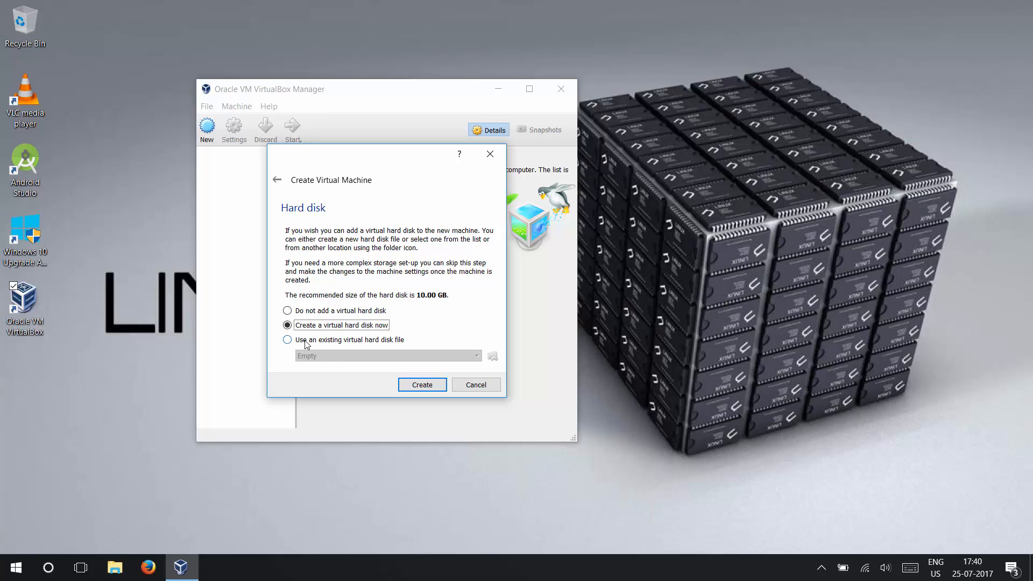
Choose to create a virtual hard disk now, using the VHD file type with dynamically allocated storage
{"action": "left_click", "coordinate": [416, 389]}
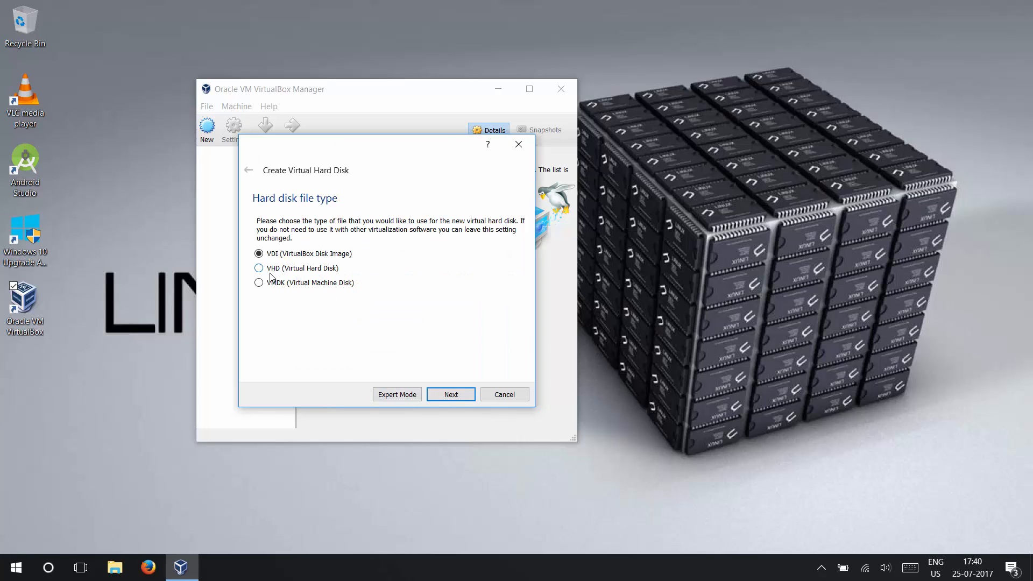
{"action": "left_click", "coordinate": [270, 269]}
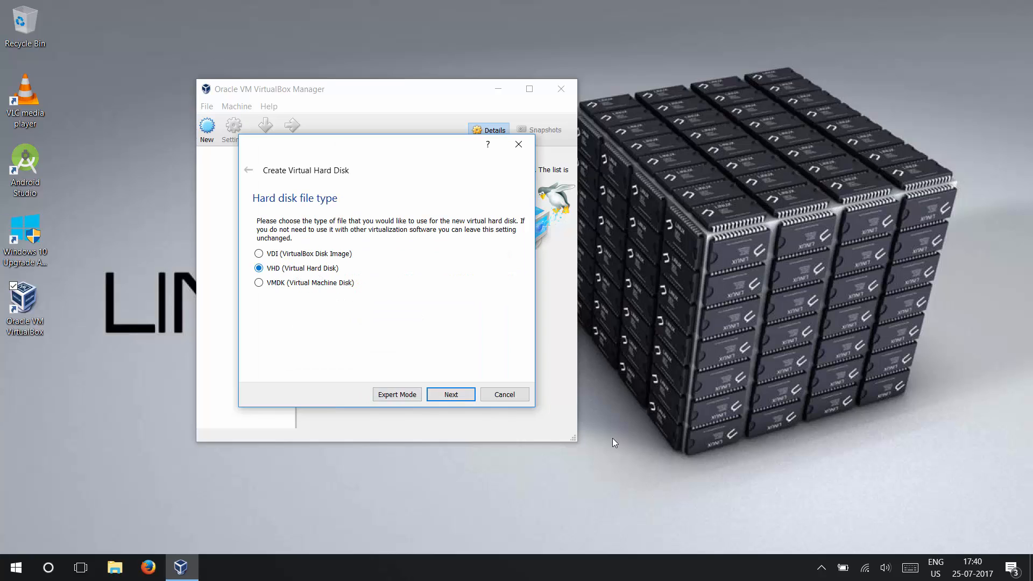
{"action": "left_click", "coordinate": [443, 396]}
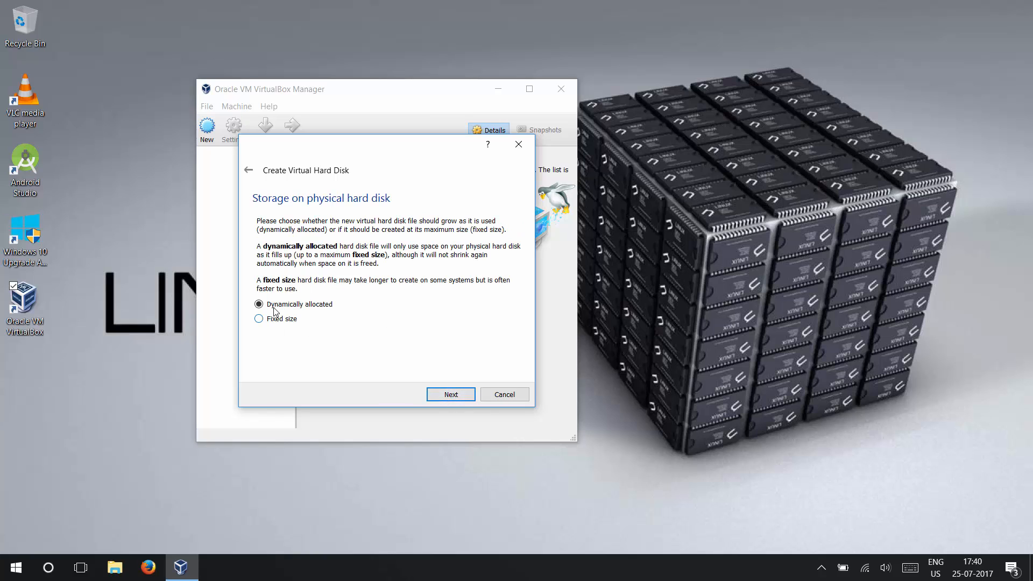
{"action": "left_click", "coordinate": [451, 396]}
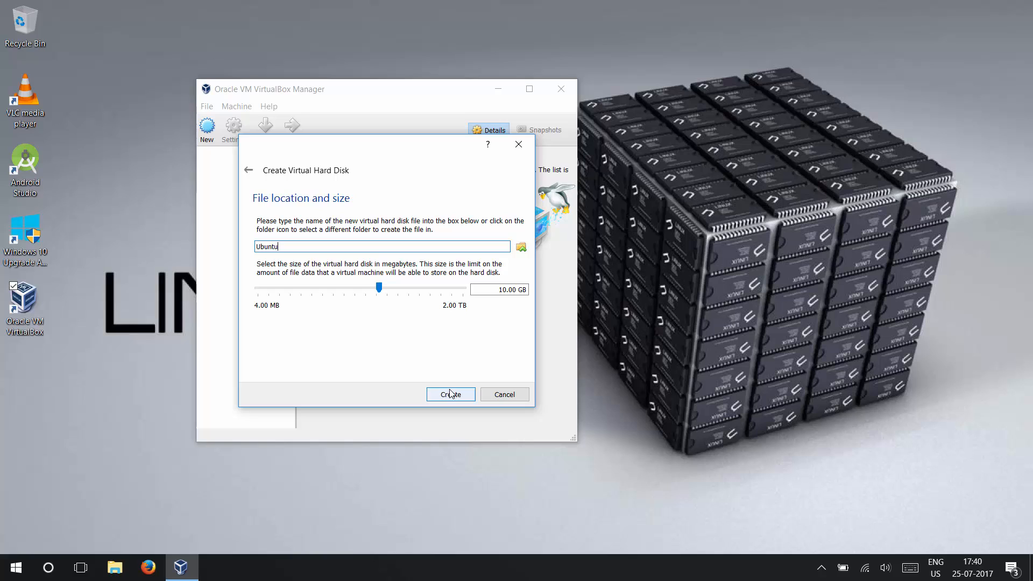
Place the virtual hard disk file Ubuntu.vhd on Local Disk (D:) and create it with a size of 10.00 GB
{"action": "left_click", "coordinate": [519, 248]}
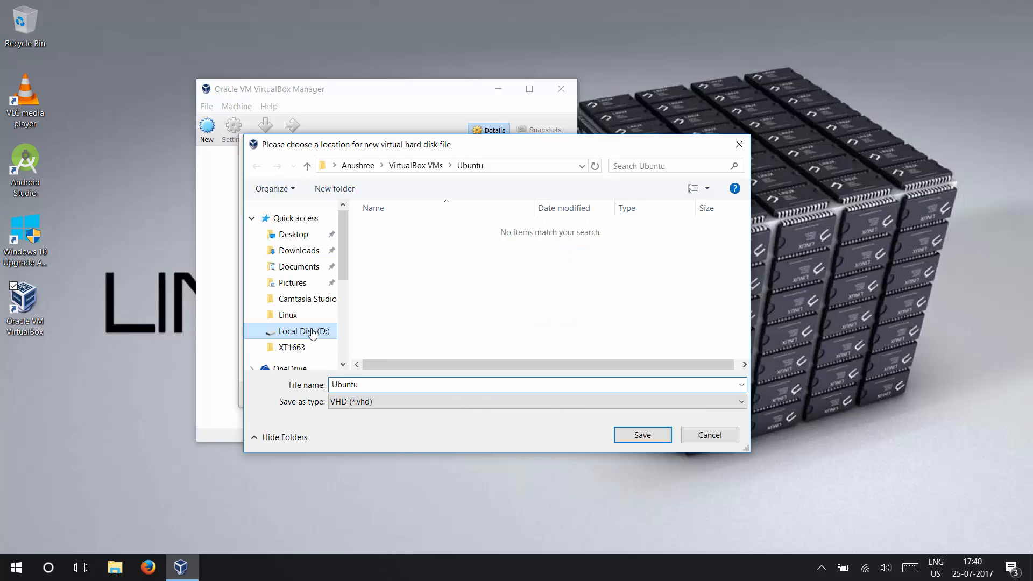
{"action": "left_click", "coordinate": [313, 332]}
{"action": "left_click", "coordinate": [655, 434]}
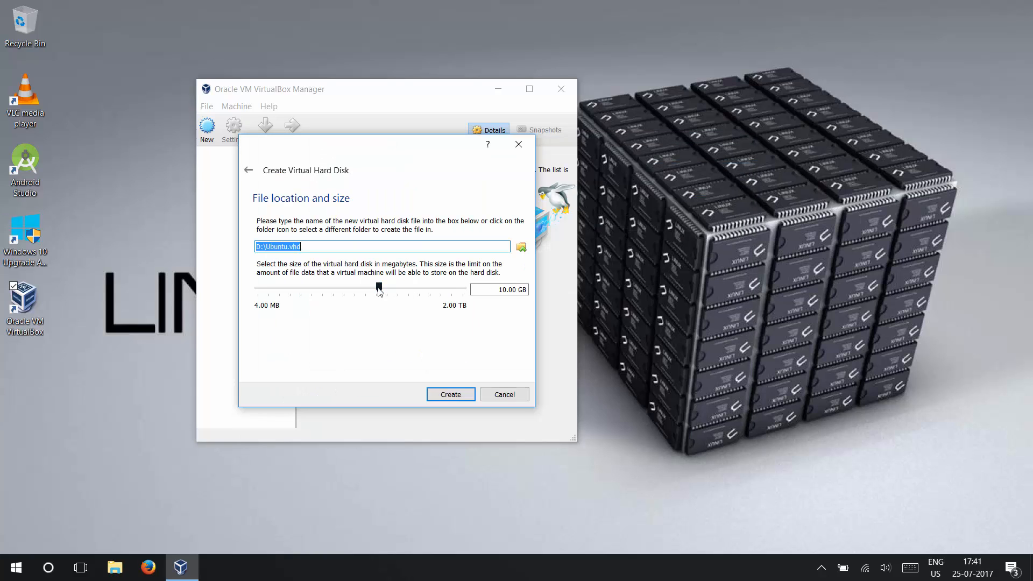
{"action": "left_click", "coordinate": [458, 398]}
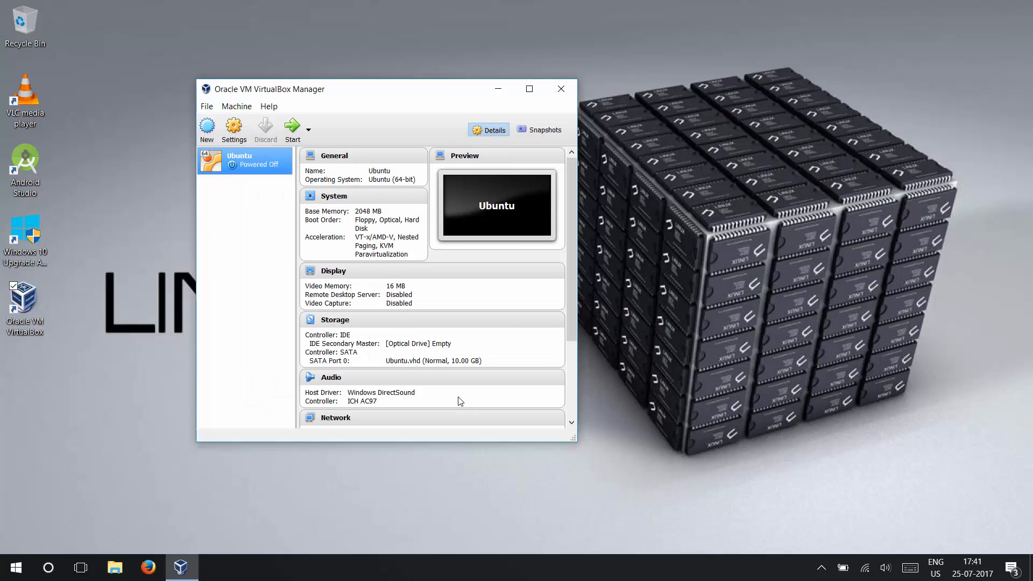
In the Ubuntu machine's system settings, set the number of processors to 2
{"action": "left_click", "coordinate": [240, 131]}
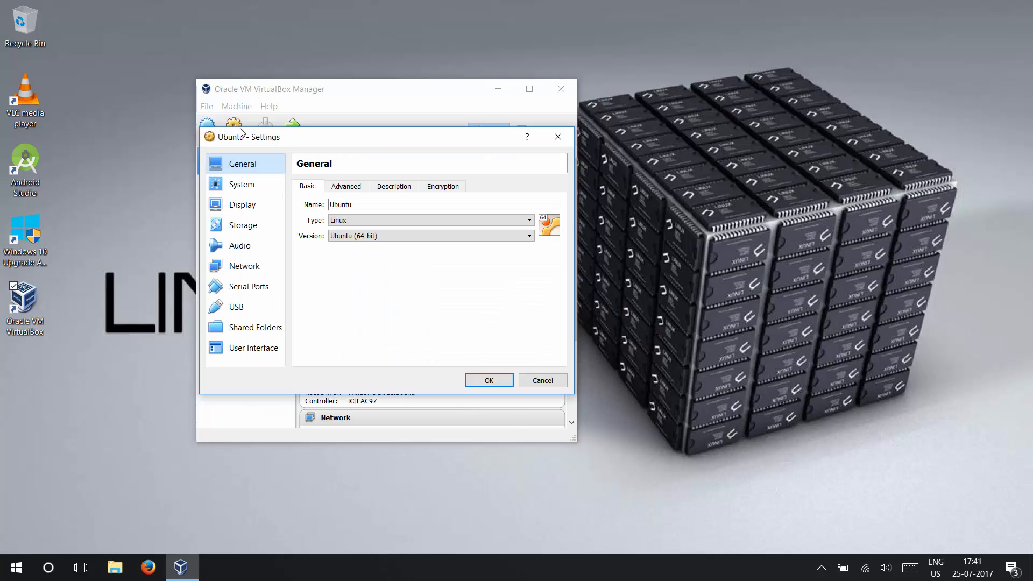
{"action": "left_click", "coordinate": [245, 184]}
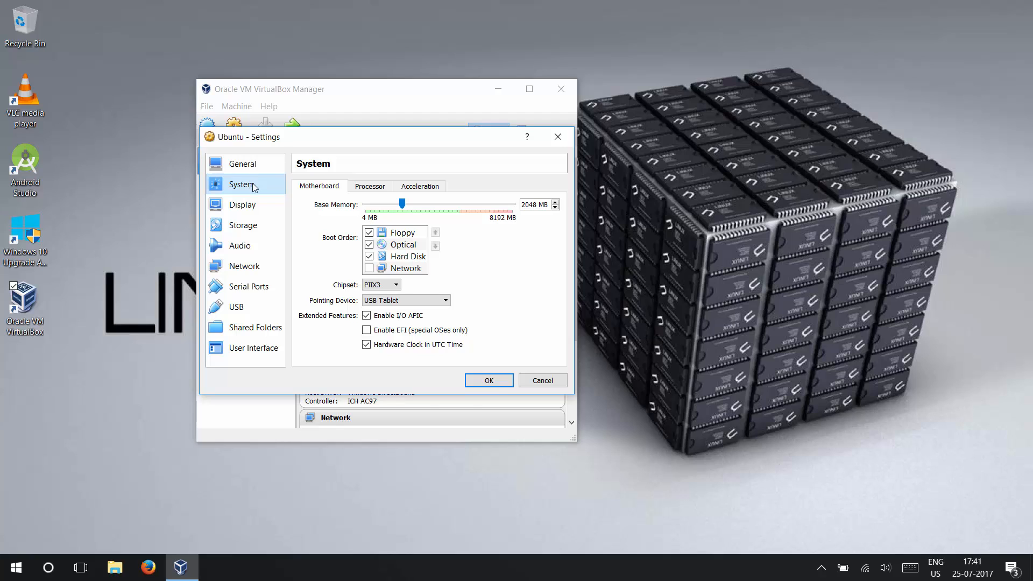
{"action": "left_click", "coordinate": [369, 188]}
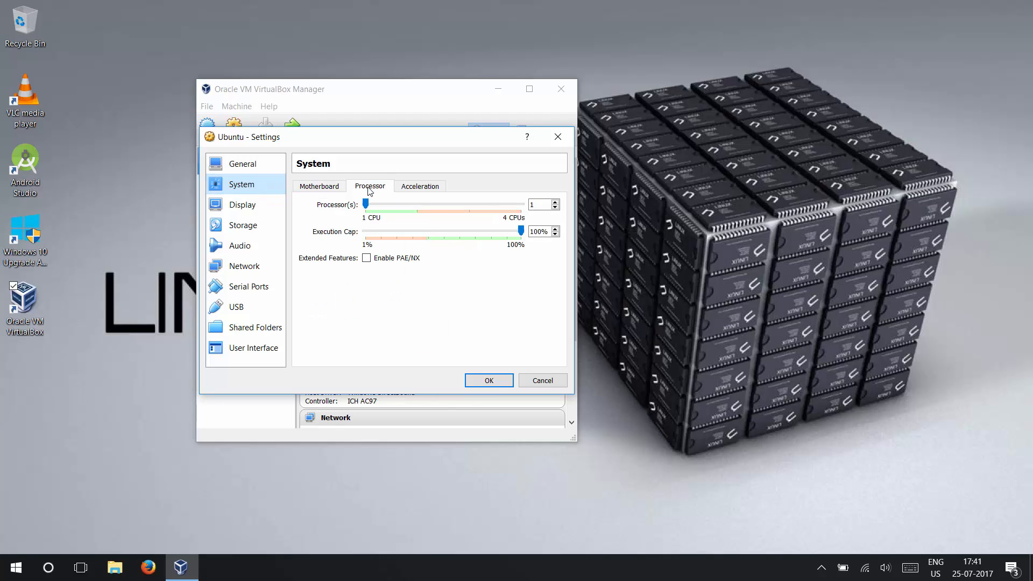
{"action": "left_click", "coordinate": [555, 203]}
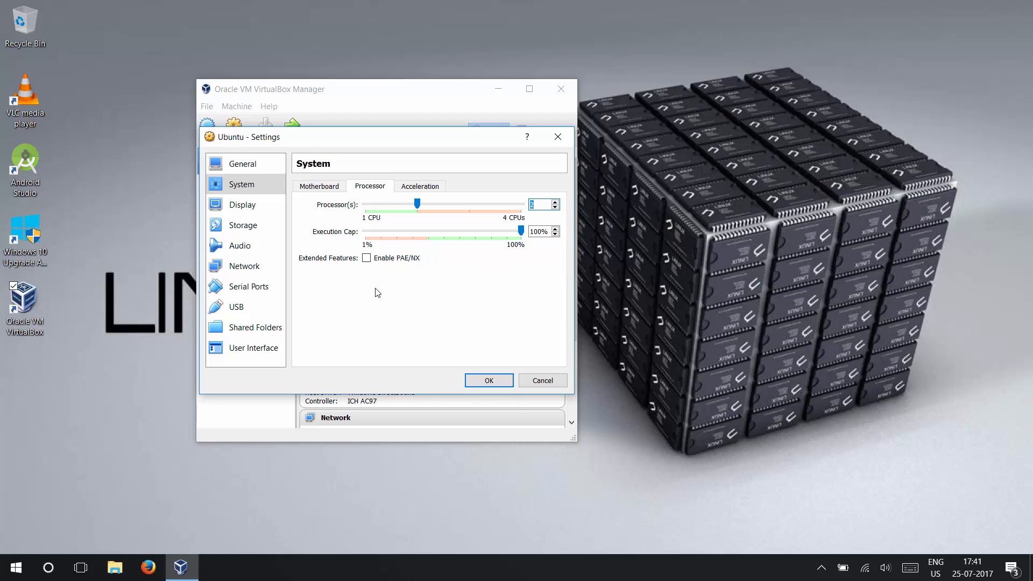
Attach ubuntu-17.04-desktop-amd64.iso to the empty IDE optical drive and save the machine settings
{"action": "left_click", "coordinate": [258, 227]}
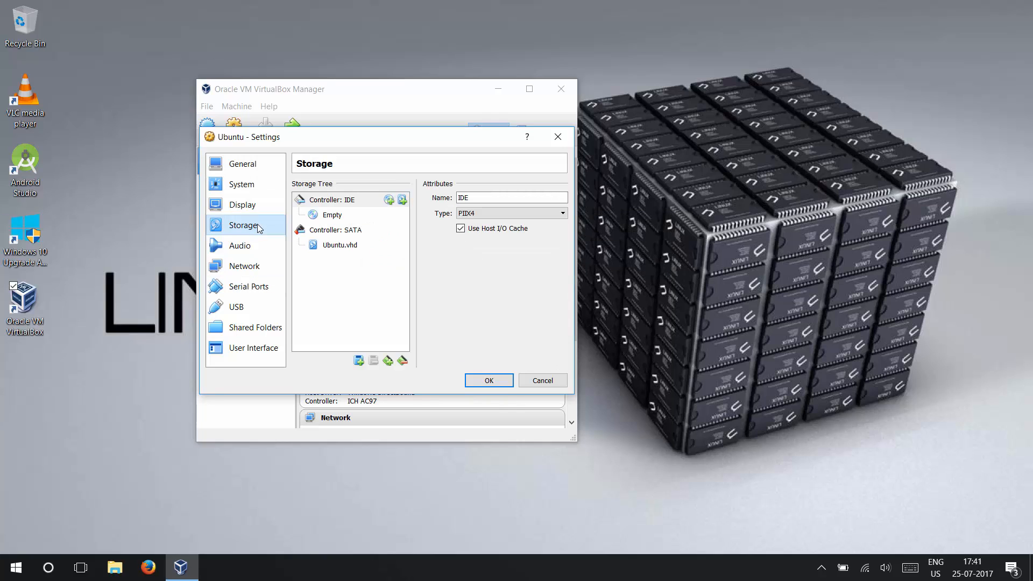
{"action": "left_click", "coordinate": [330, 218]}
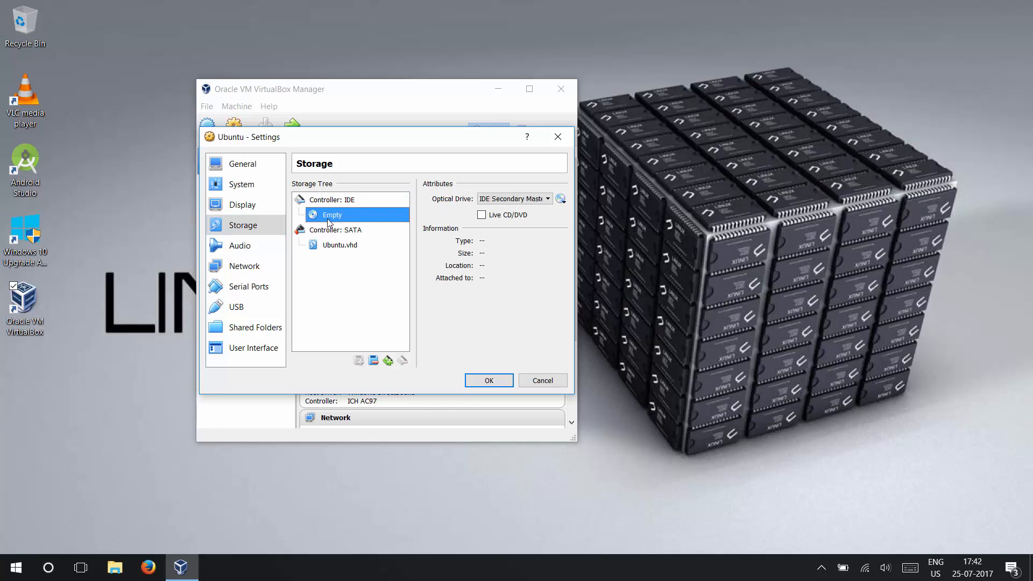
{"action": "left_click", "coordinate": [563, 200]}
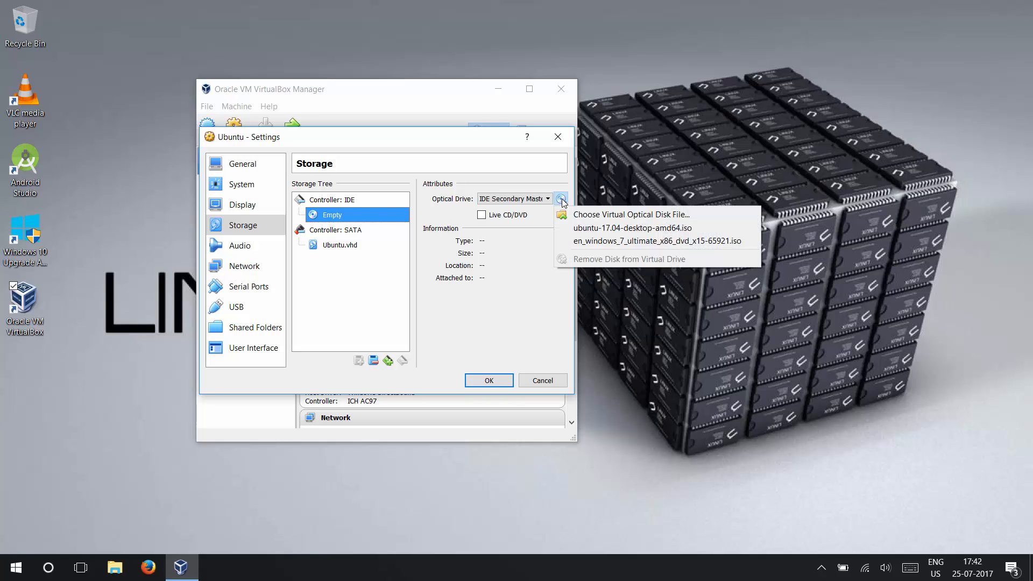
{"action": "left_click", "coordinate": [585, 229]}
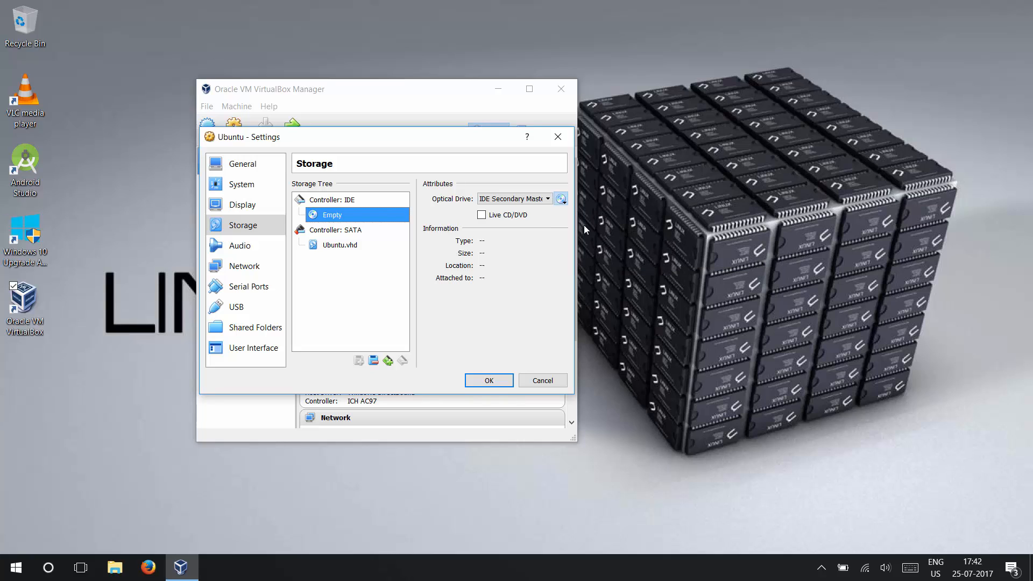
{"action": "key", "text": "Return"}
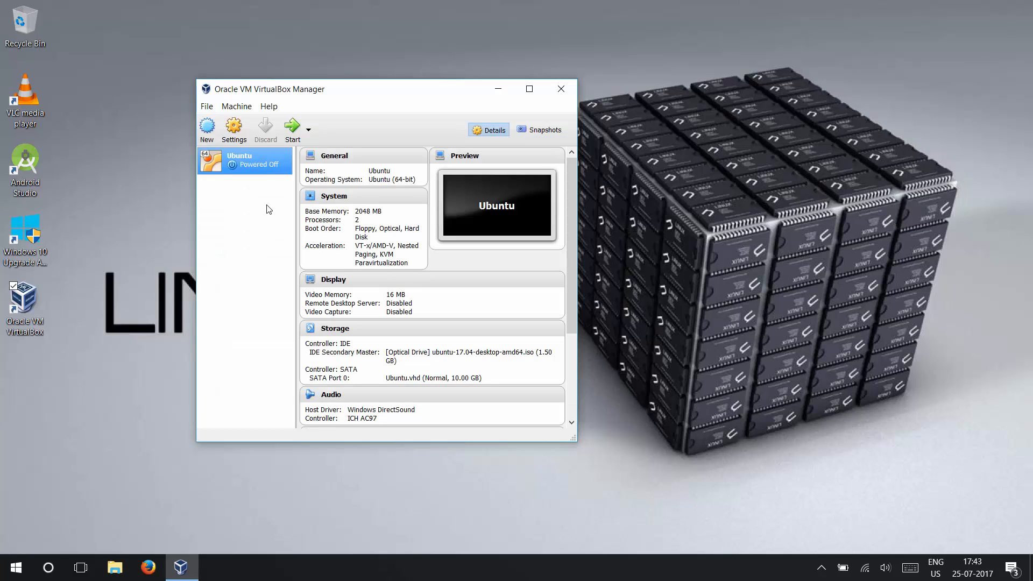
Start the Ubuntu virtual machine, dismiss its keyboard capture and mouse integration notices, and maximize its window
{"action": "left_click", "coordinate": [293, 126]}
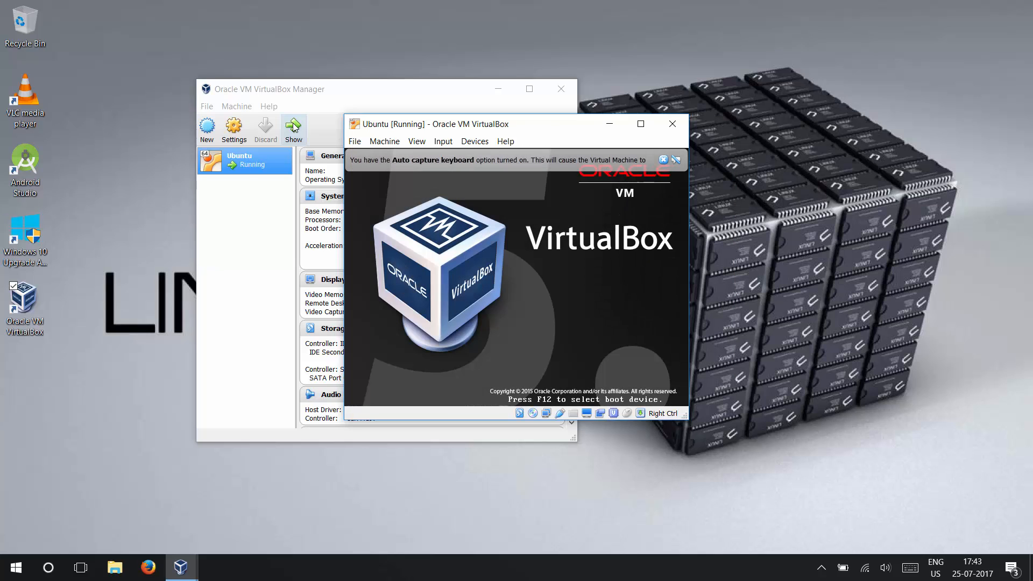
{"action": "left_click", "coordinate": [663, 161]}
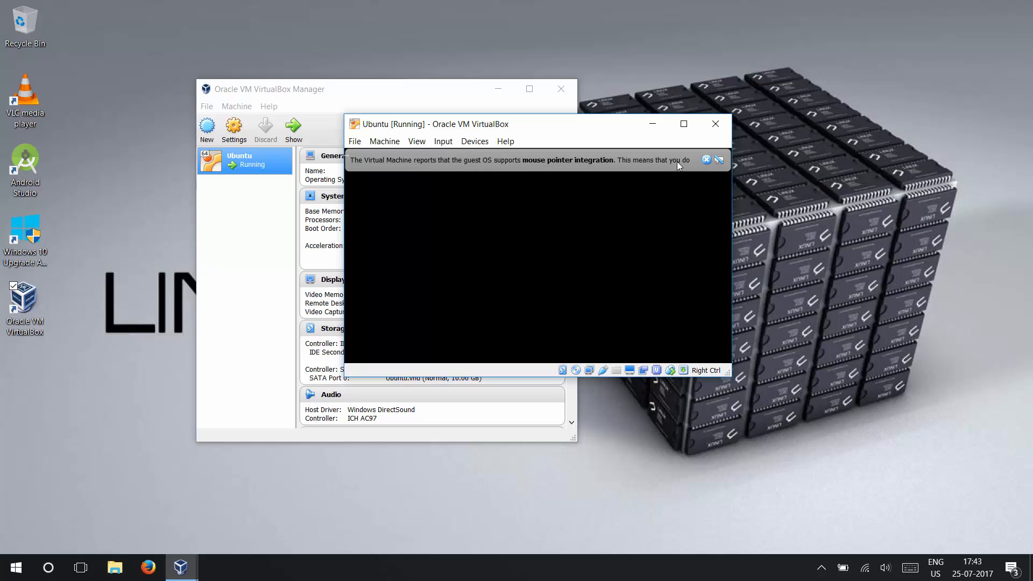
{"action": "left_click", "coordinate": [707, 159]}
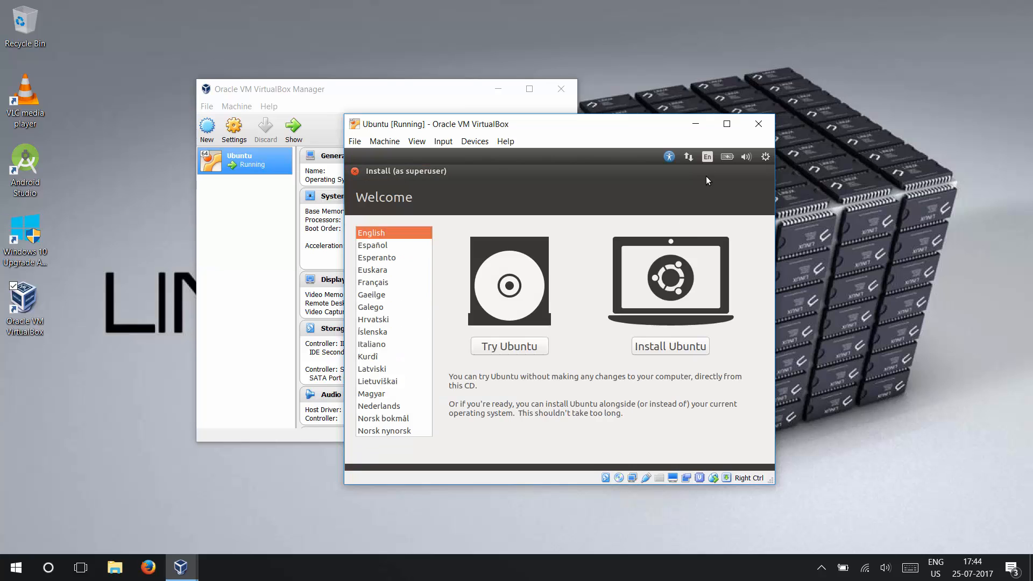
{"action": "left_click", "coordinate": [726, 125]}
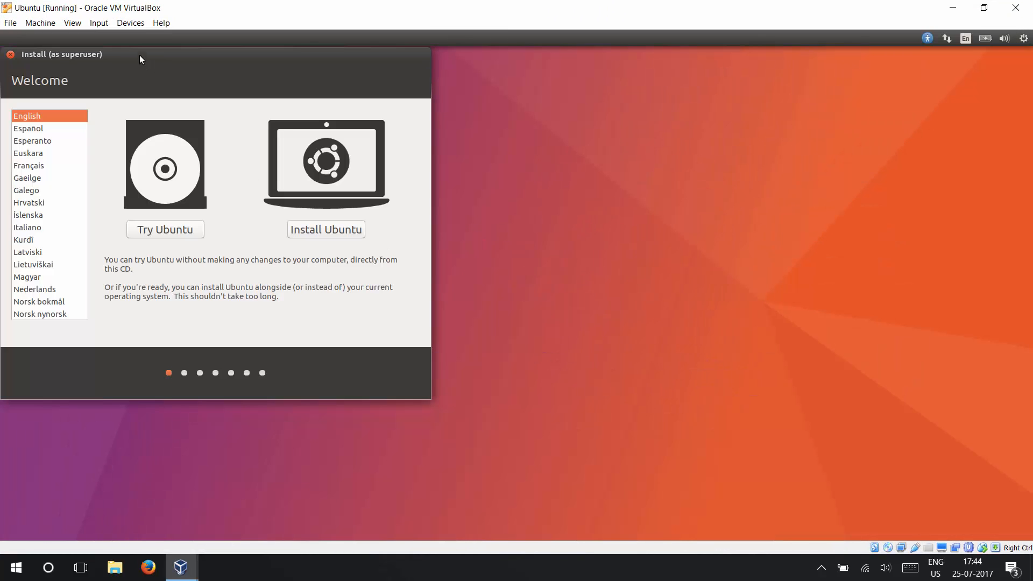
Move the installer window towards the middle of the desktop and choose to try Ubuntu in English without installing
{"action": "left_click_drag", "start_coordinate": [140, 55], "coordinate": [363, 112]}
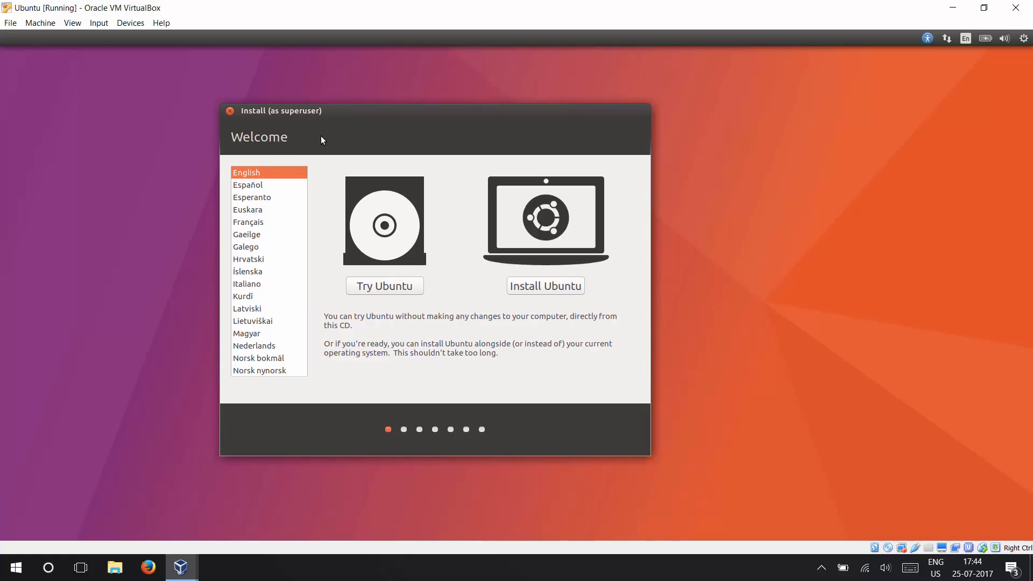
{"action": "mouse_move", "coordinate": [336, 224]}
{"action": "left_mouse_down"}
{"action": "mouse_move", "coordinate": [336, 336]}
{"action": "mouse_move", "coordinate": [340, 225]}
{"action": "left_mouse_up"}
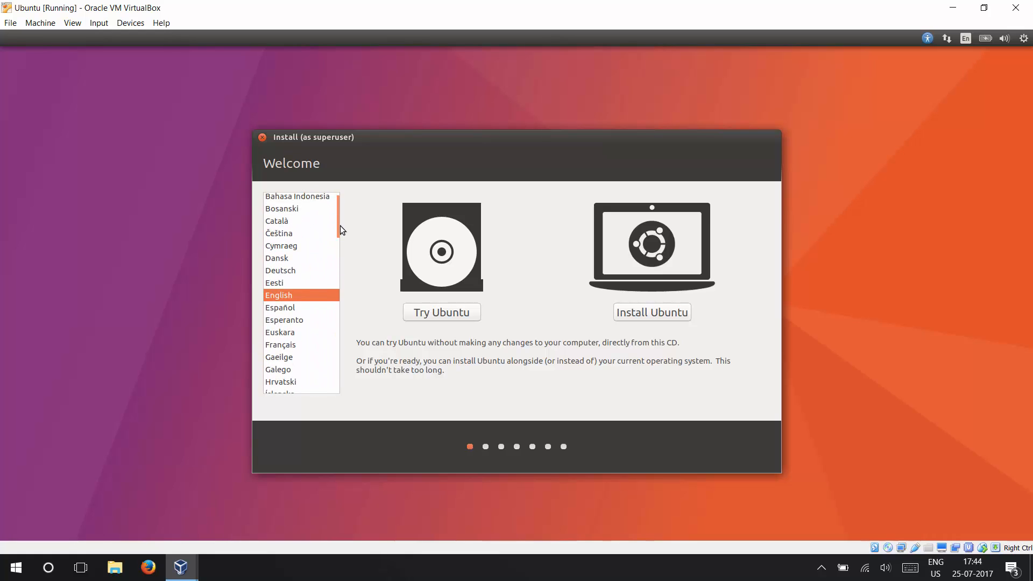
{"action": "left_click", "coordinate": [433, 312]}
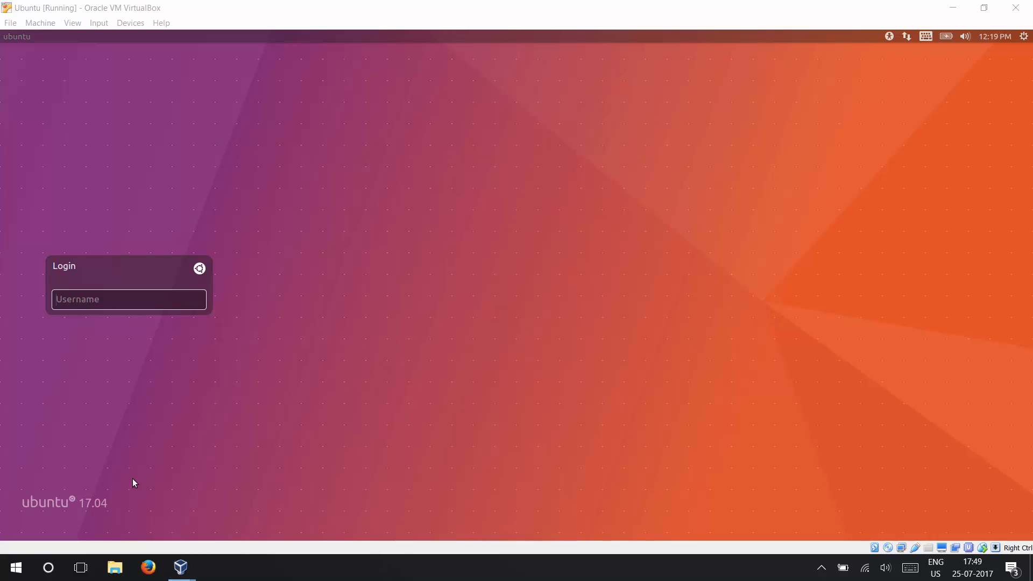
Log in to the Ubuntu session with the username ubuntu and dismiss the keyboard shortcuts overlay
{"action": "left_click", "coordinate": [155, 300]}
{"action": "type", "text": "u"}
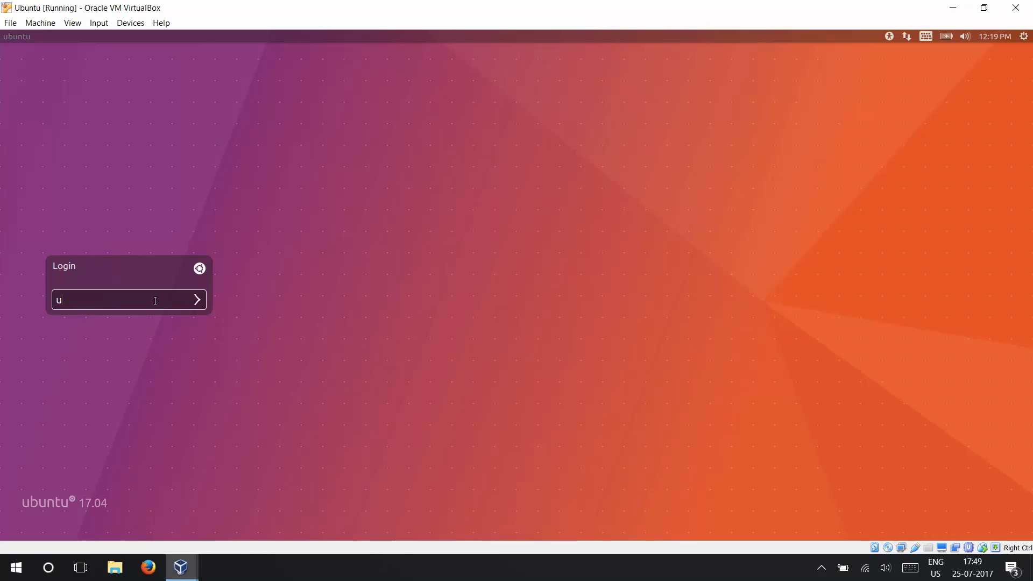
{"action": "type", "text": "buntu"}
{"action": "key", "text": "Return"}
{"action": "key", "text": "Return"}
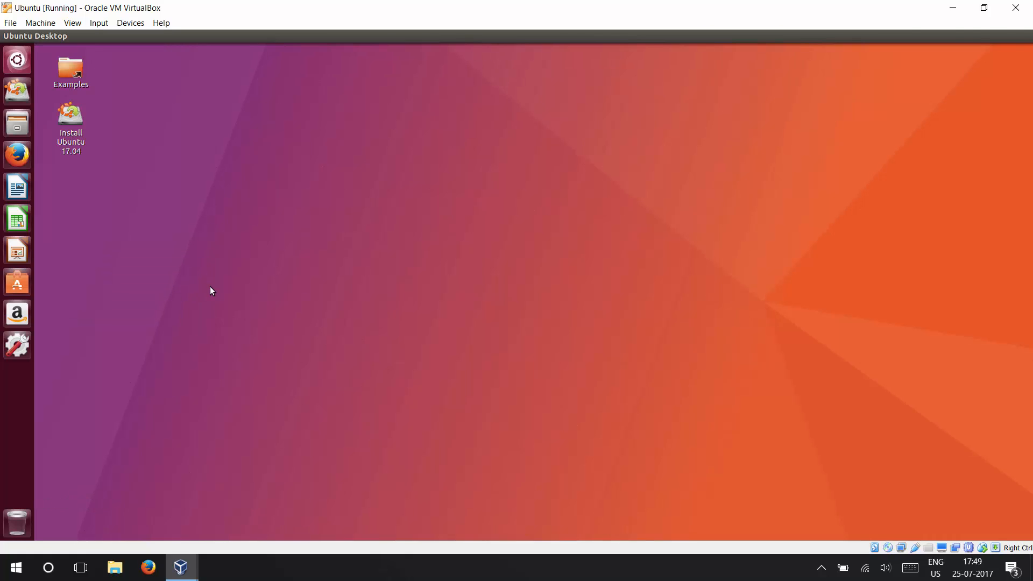
{"action": "key", "text": "super"}
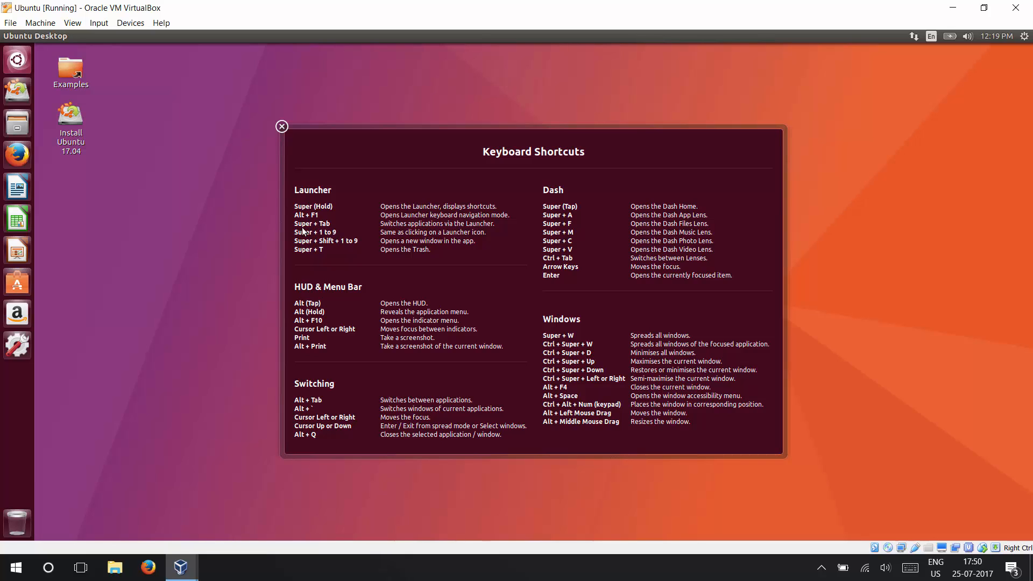
{"action": "left_click", "coordinate": [307, 210]}
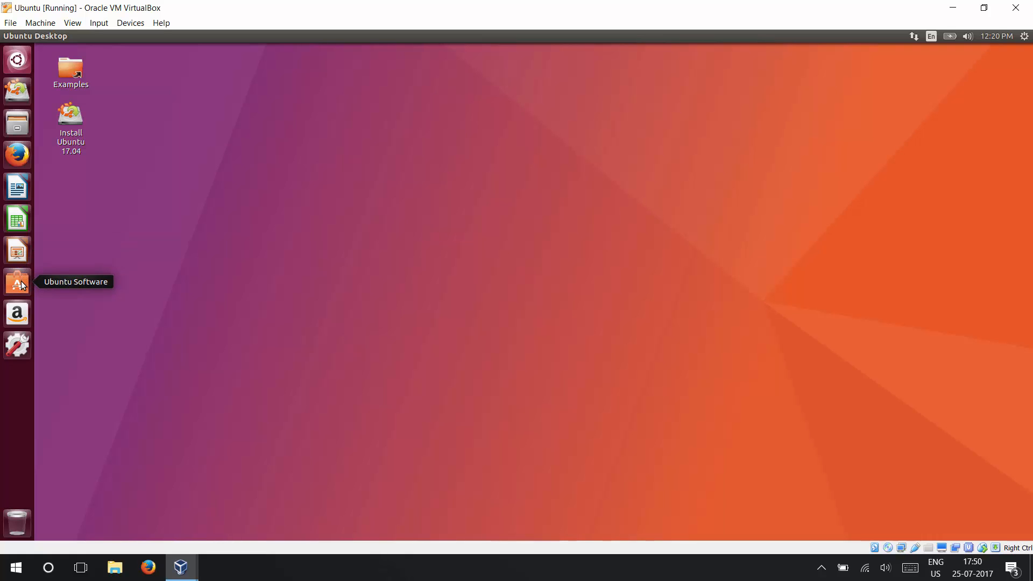
Launch the Ubuntu 17.04 installer, view Other Locations in the file manager while it loads, and close the file manager
{"action": "left_click", "coordinate": [17, 345]}
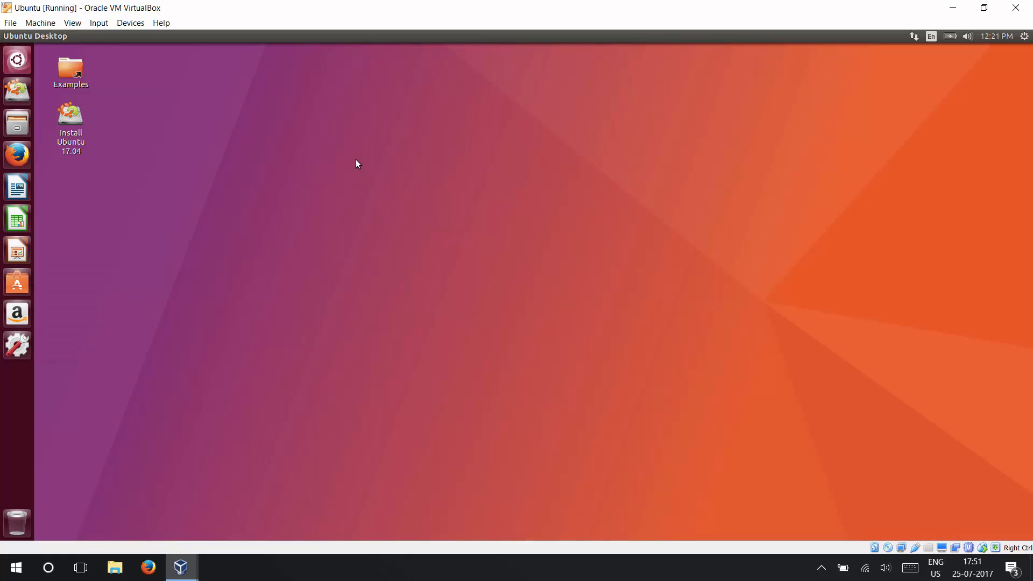
{"action": "double_click", "coordinate": [75, 131]}
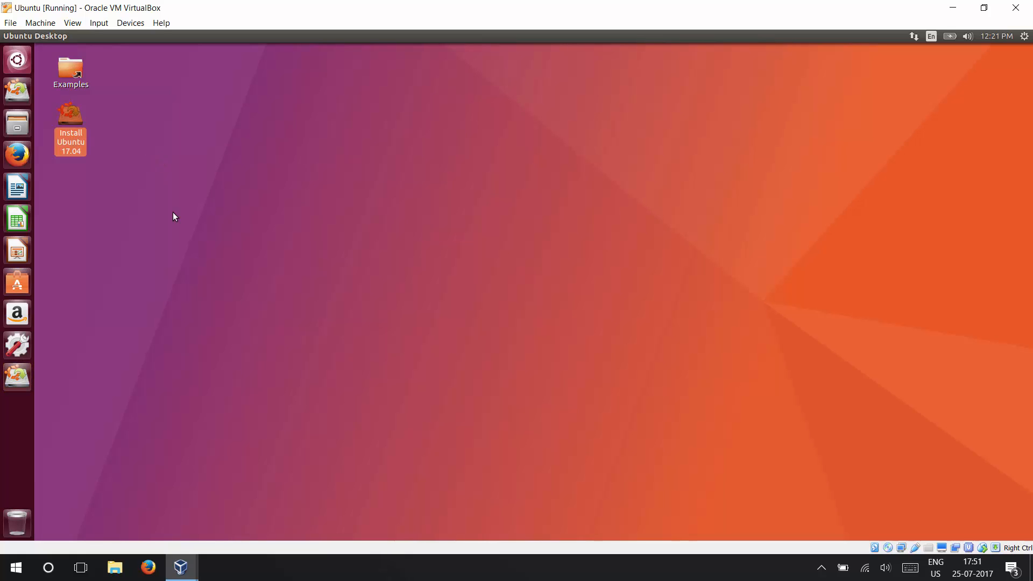
{"action": "left_click", "coordinate": [18, 124]}
{"action": "left_click", "coordinate": [64, 252]}
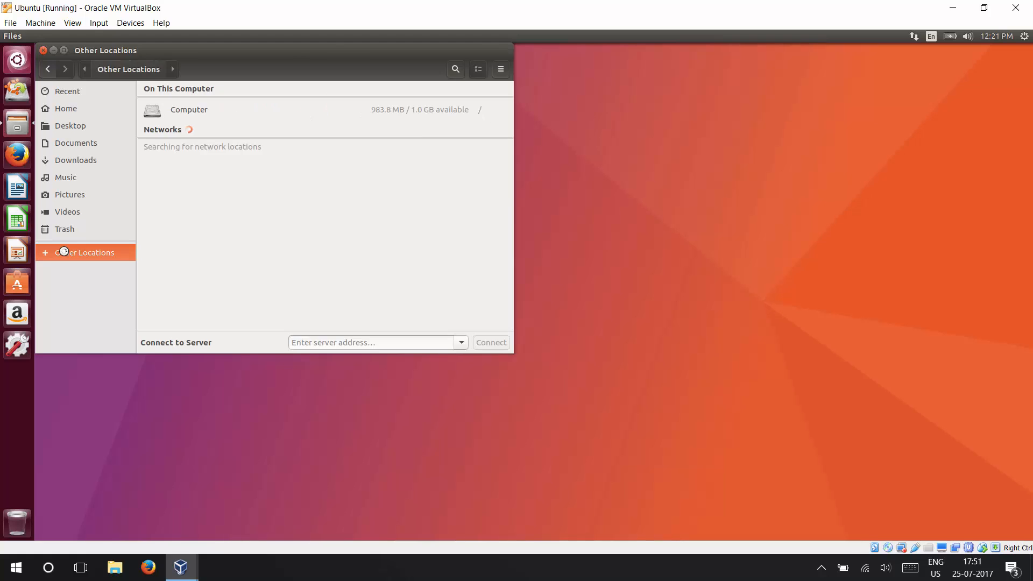
{"action": "left_click", "coordinate": [44, 50]}
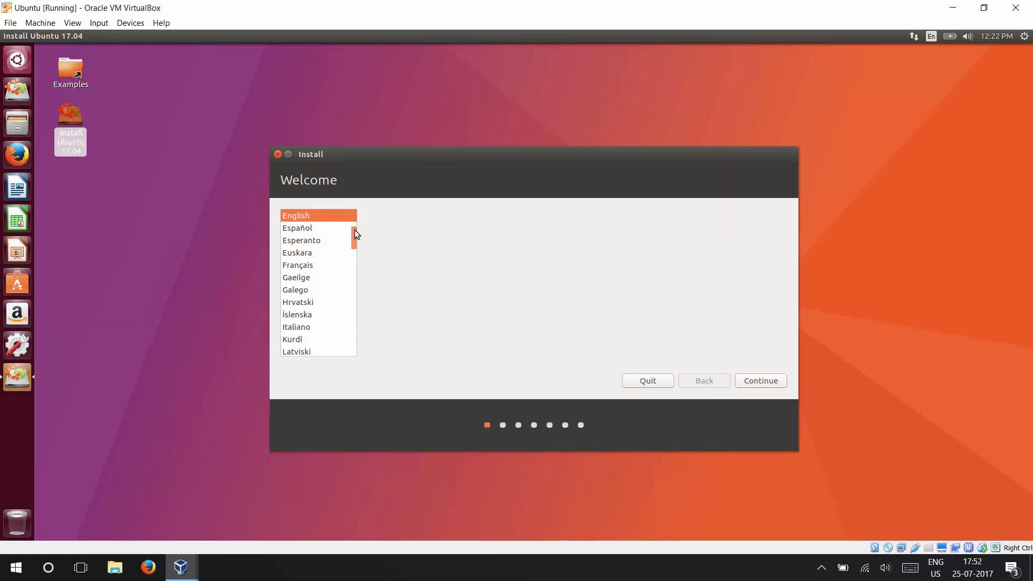
Look through the installer languages, keep English, and continue past the preparation page without third-party software
{"action": "scroll", "coordinate": [354, 237], "scroll_direction": "down", "scroll_amount": 4}
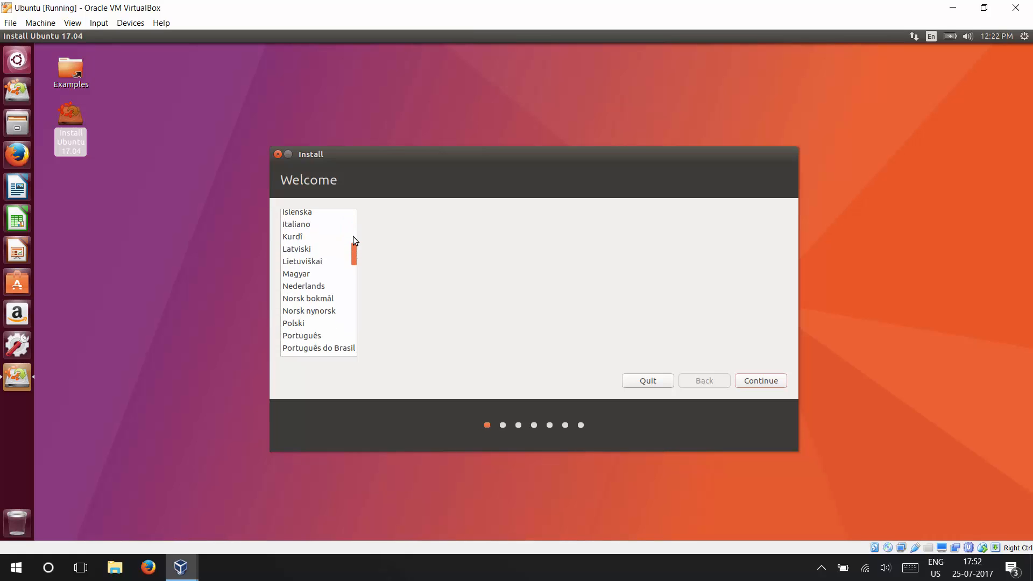
{"action": "scroll", "coordinate": [354, 228], "scroll_direction": "up", "scroll_amount": 5}
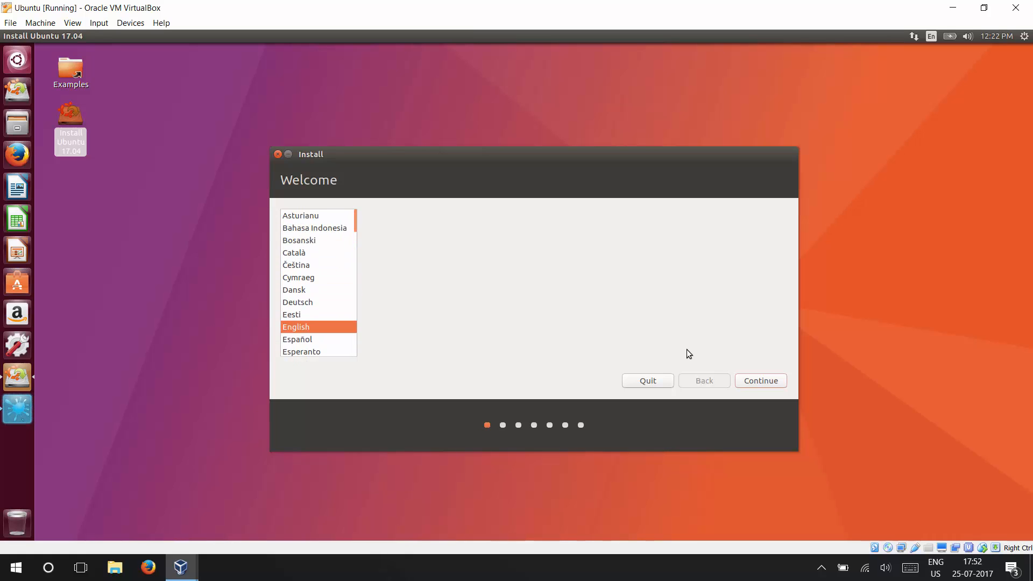
{"action": "left_click", "coordinate": [751, 384]}
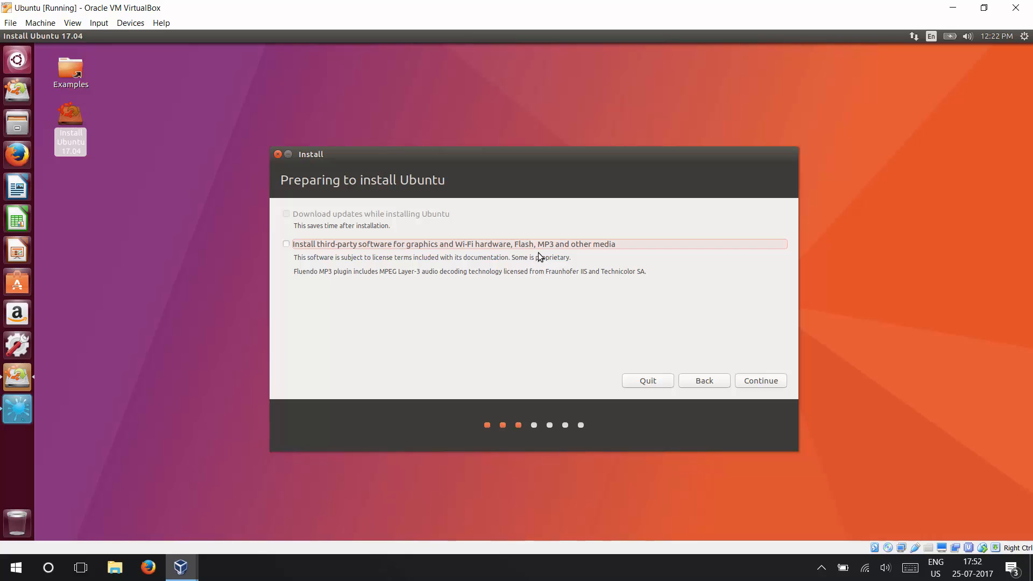
{"action": "left_click", "coordinate": [749, 380]}
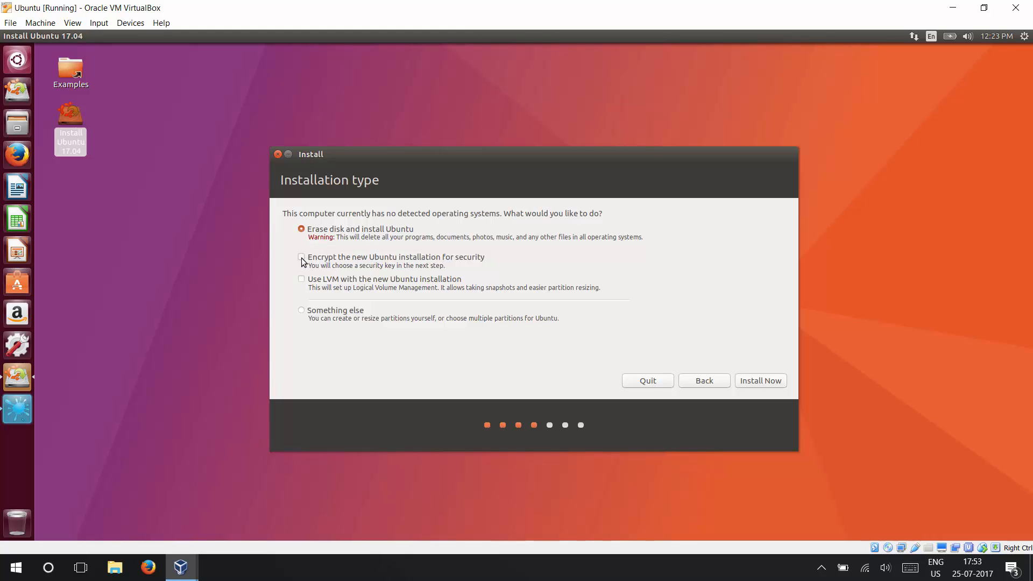
Choose the Something else installation type and create a new empty partition table on /dev/sda
{"action": "left_click", "coordinate": [301, 311]}
{"action": "left_click", "coordinate": [760, 381]}
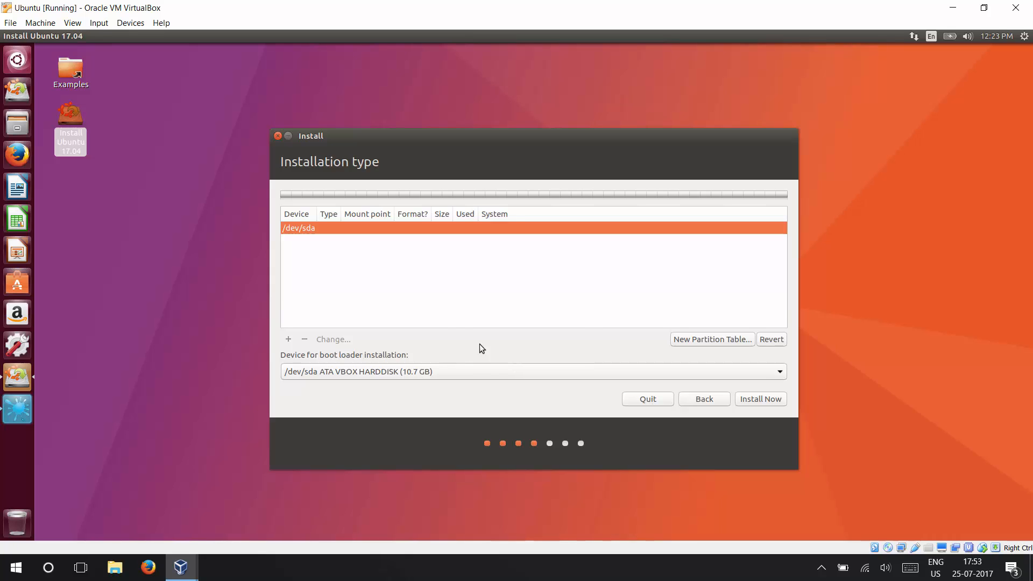
{"action": "left_click", "coordinate": [698, 339]}
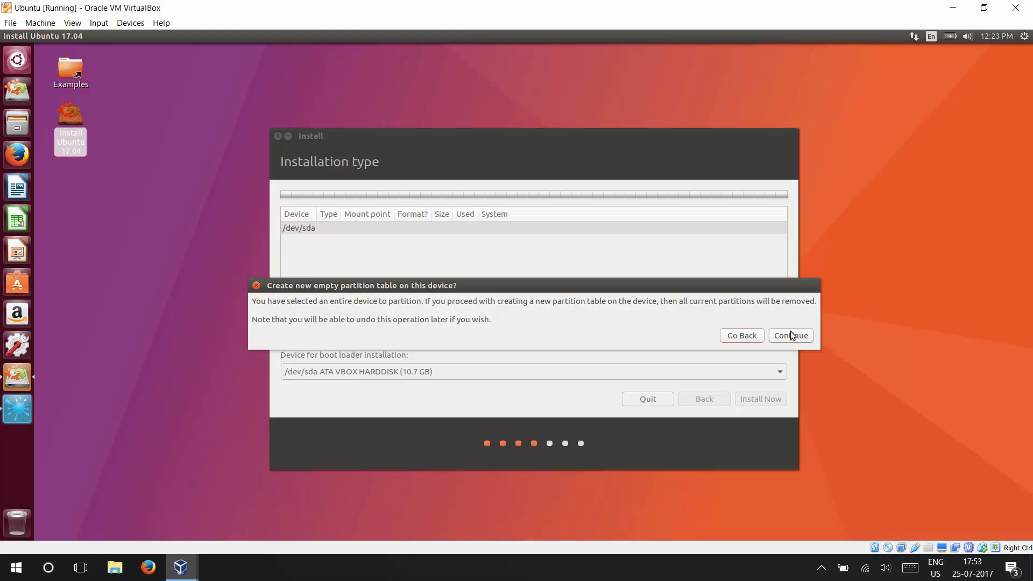
{"action": "left_click", "coordinate": [791, 335]}
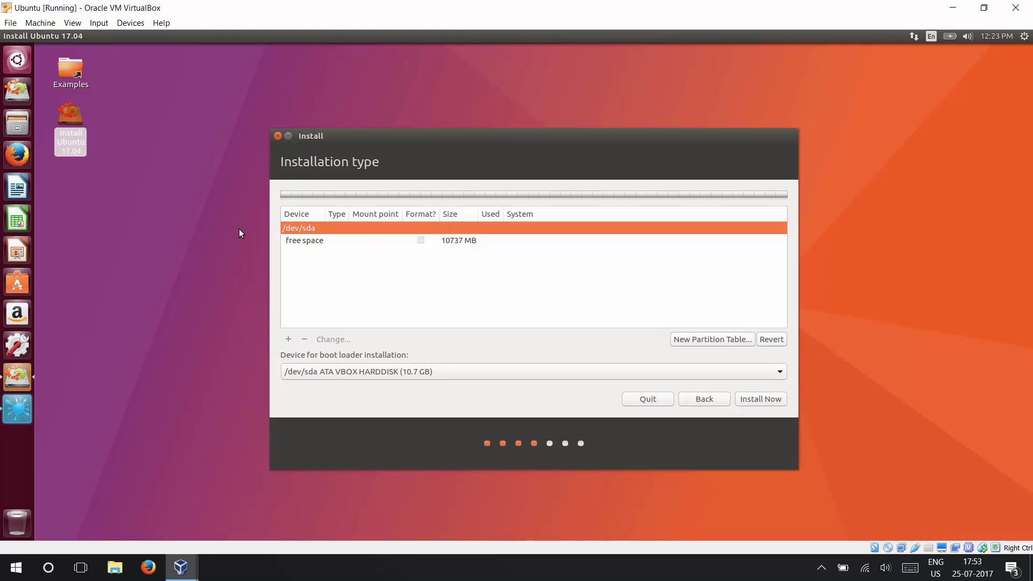
Create a 6500 MB primary partition in the free space as Ext4 journaling file system with mount point /
{"action": "left_click", "coordinate": [295, 247]}
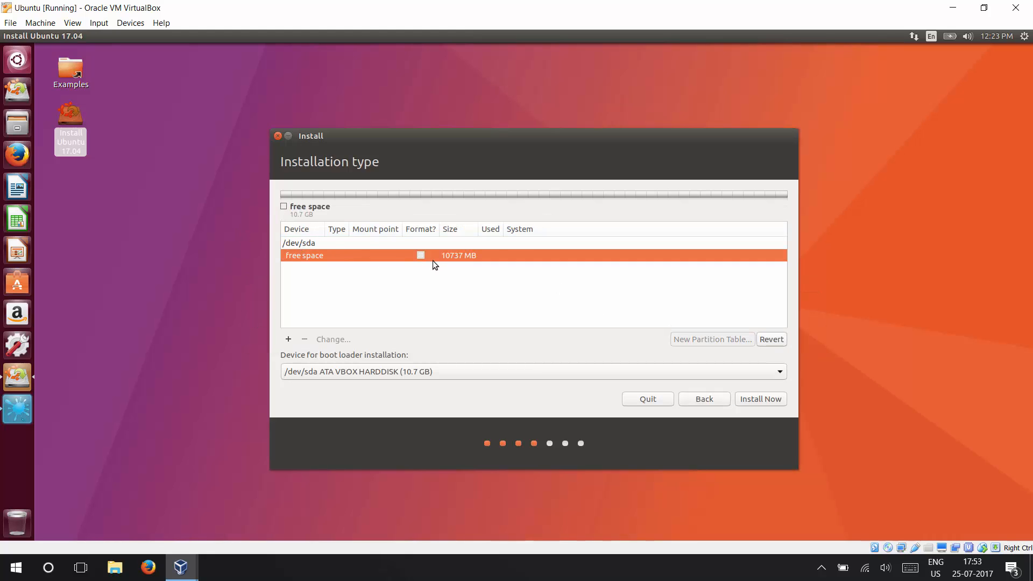
{"action": "left_click", "coordinate": [288, 340]}
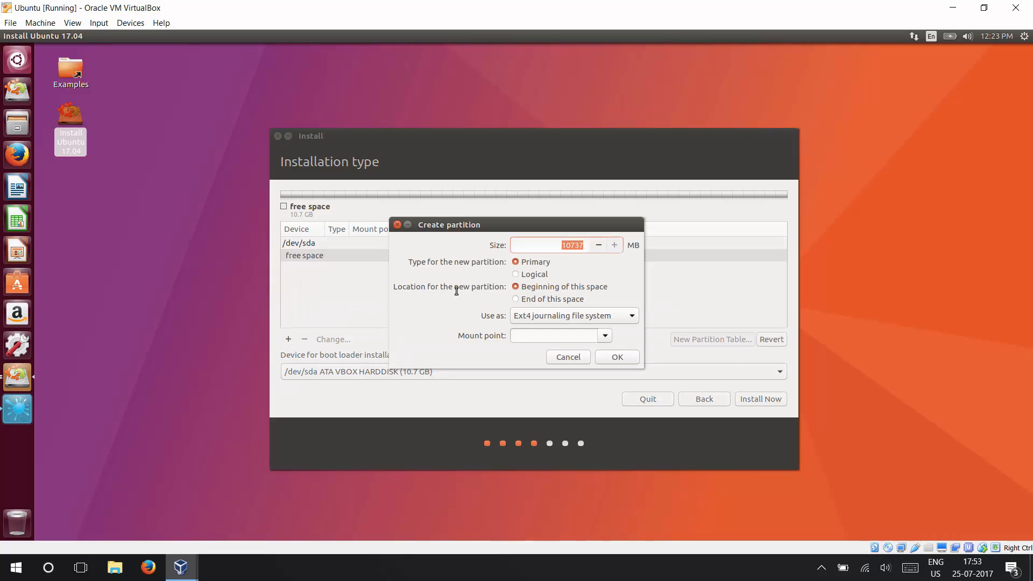
{"action": "type", "text": "6500"}
{"action": "left_click", "coordinate": [595, 319]}
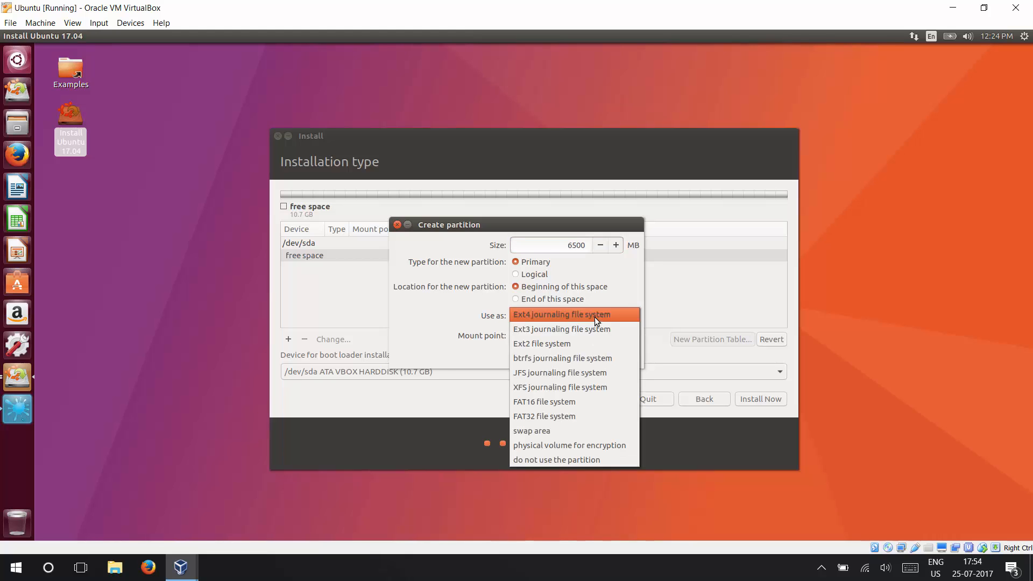
{"action": "left_click", "coordinate": [596, 318]}
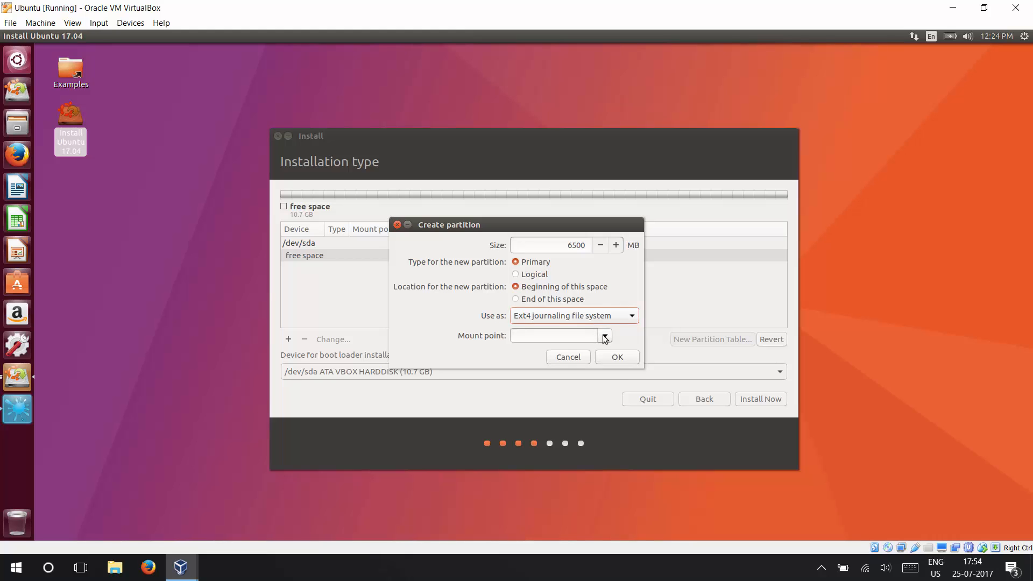
{"action": "left_click", "coordinate": [604, 337]}
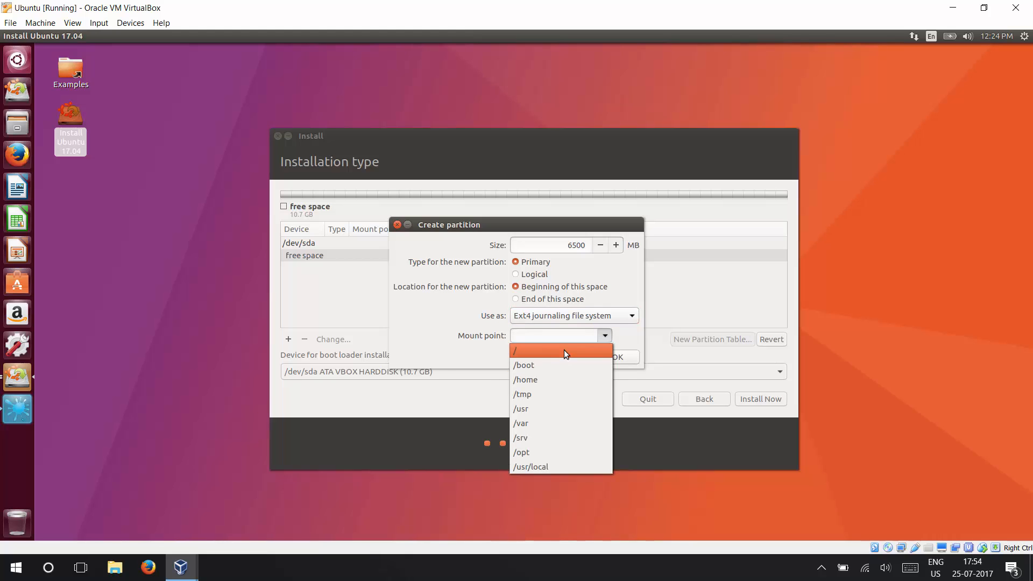
{"action": "left_click", "coordinate": [564, 350]}
{"action": "left_click", "coordinate": [603, 358]}
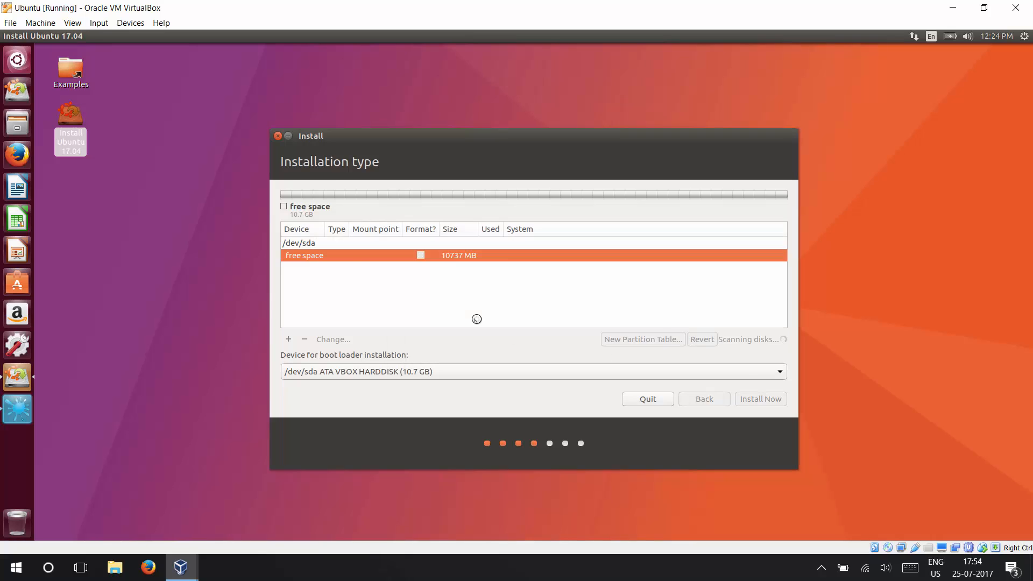
Create a 4237 MB logical swap area from the remaining free space and start the installation, writing the partition changes to disk
{"action": "left_click", "coordinate": [300, 269]}
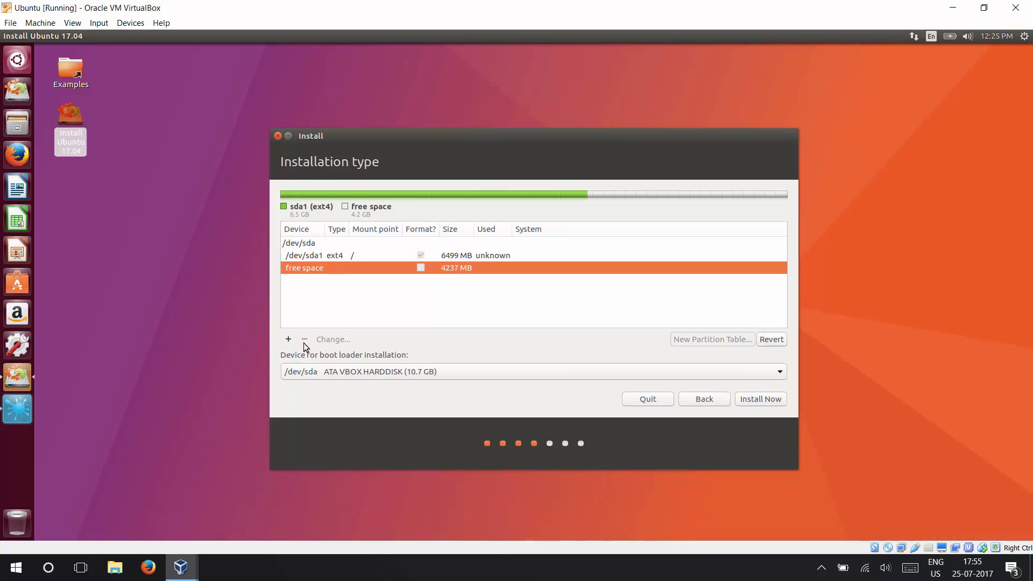
{"action": "left_click", "coordinate": [289, 339]}
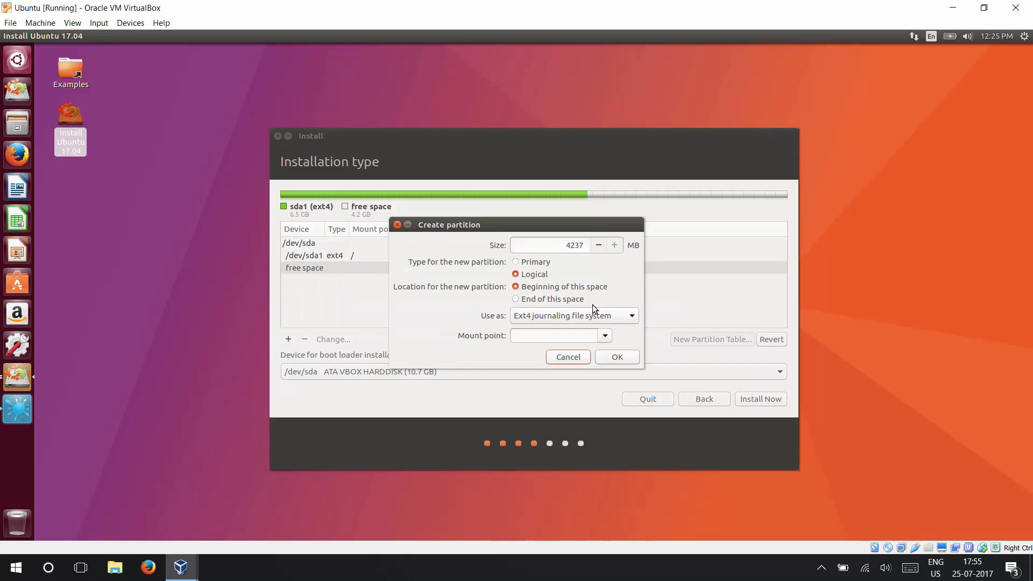
{"action": "left_click", "coordinate": [626, 318]}
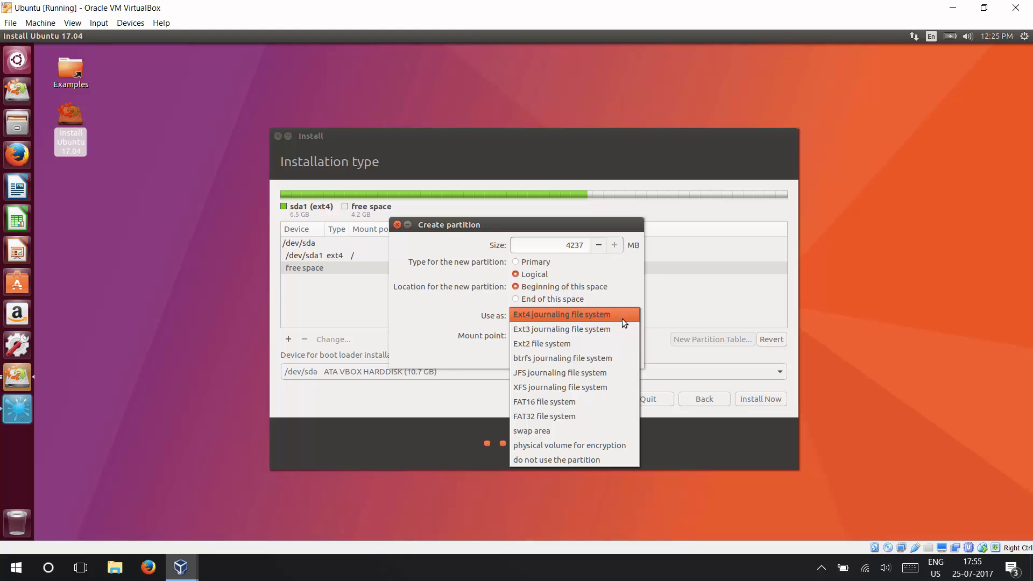
{"action": "left_click", "coordinate": [557, 430]}
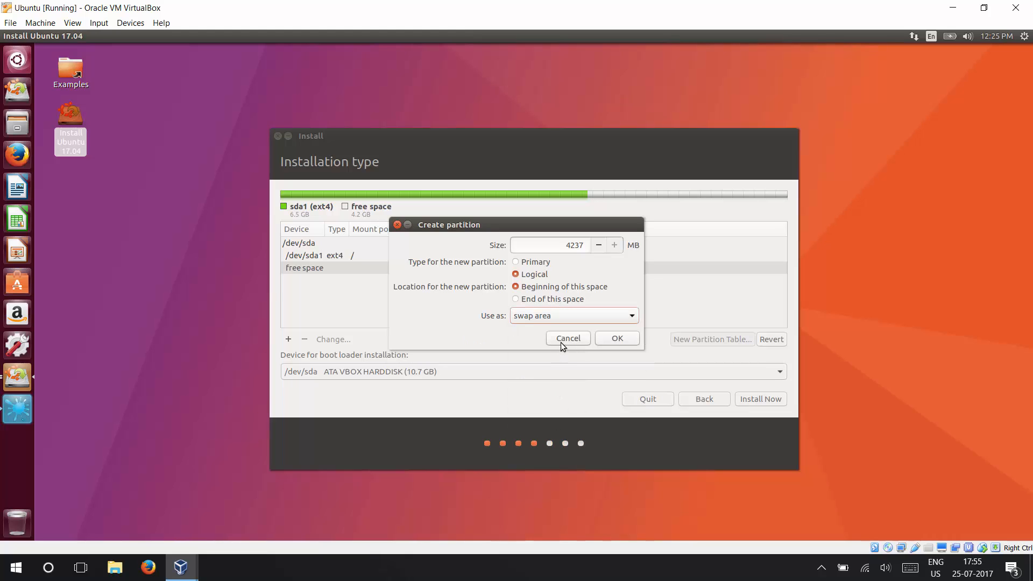
{"action": "left_click", "coordinate": [607, 339]}
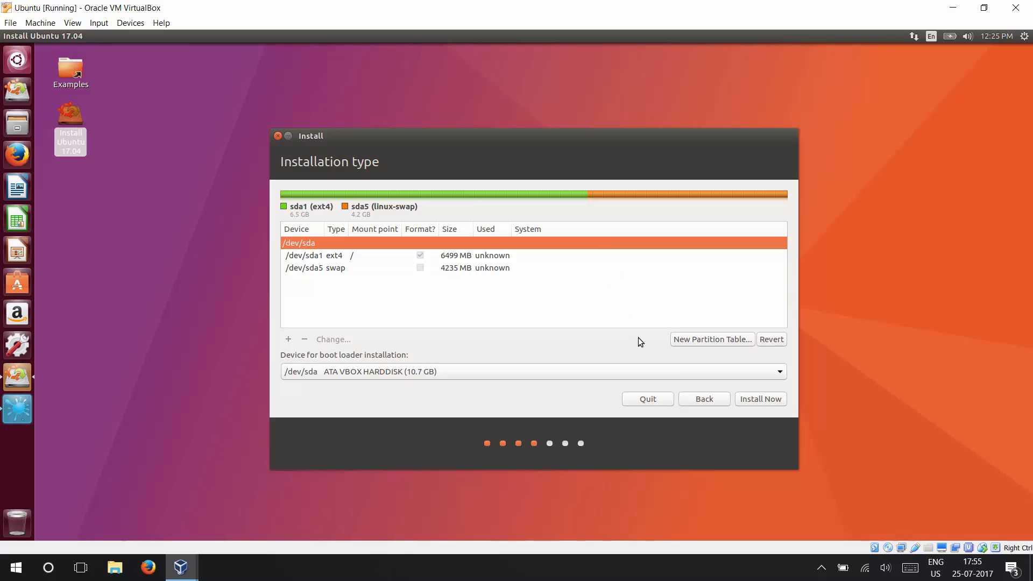
{"action": "left_click", "coordinate": [754, 399]}
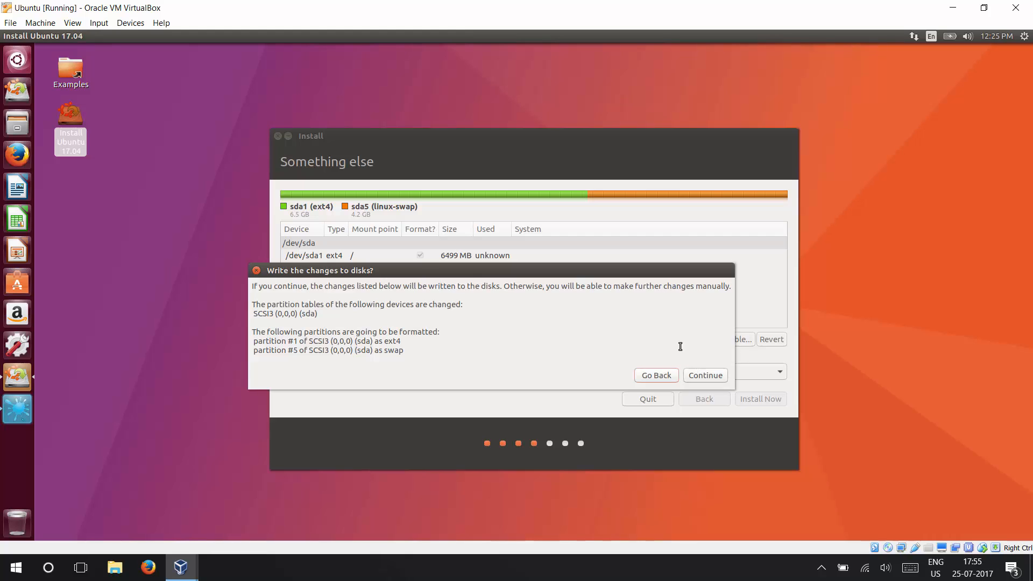
{"action": "left_click", "coordinate": [697, 374]}
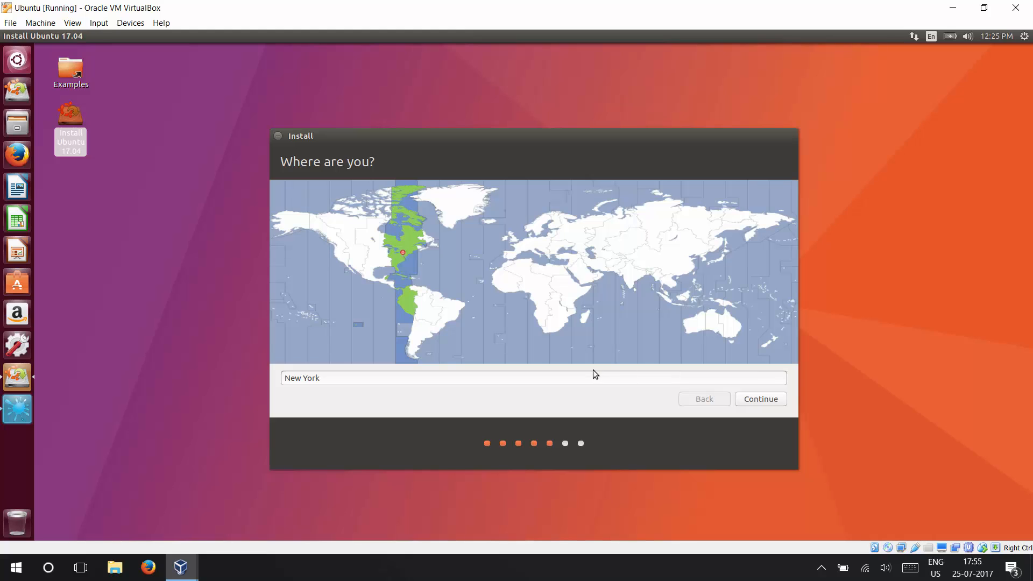
Set the location to Kolkata on the time zone map and continue
{"action": "left_click", "coordinate": [423, 319]}
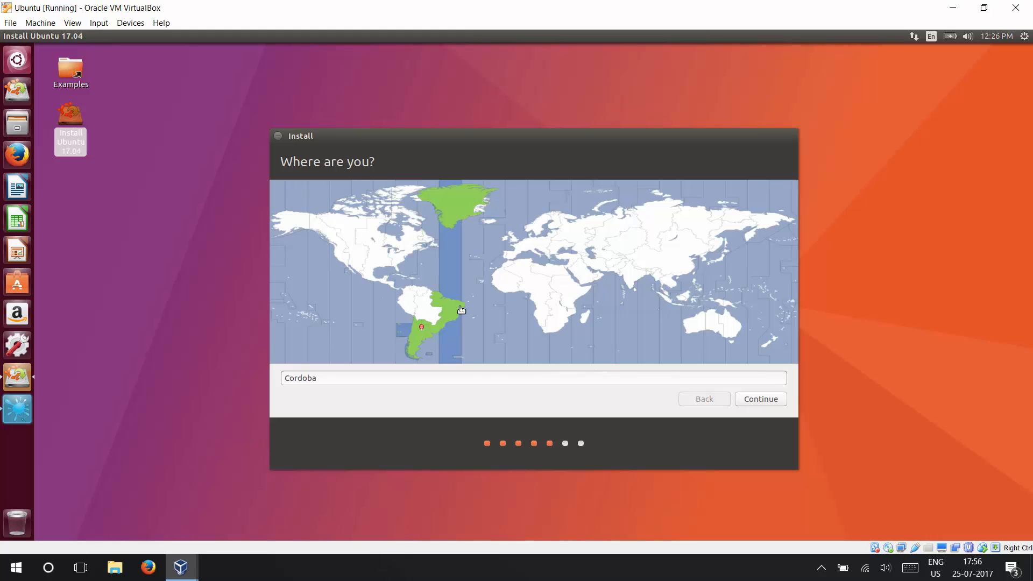
{"action": "left_click", "coordinate": [509, 289]}
{"action": "left_click", "coordinate": [550, 268]}
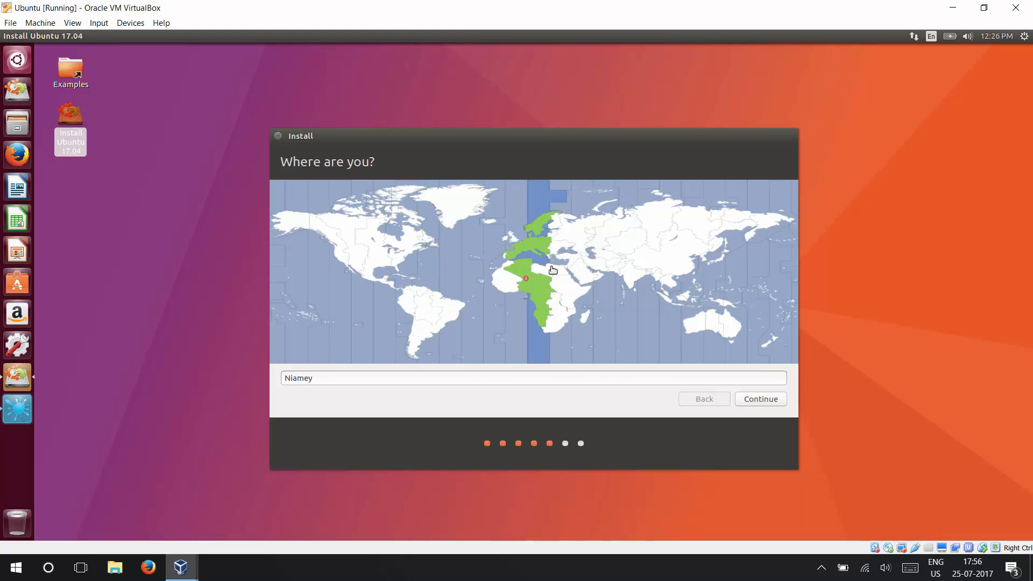
{"action": "left_click", "coordinate": [632, 274]}
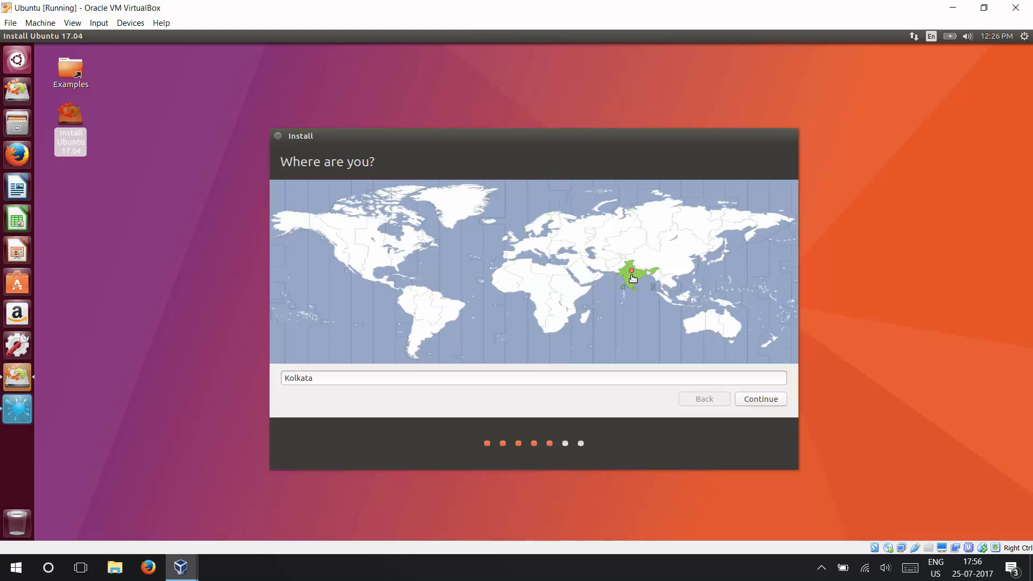
{"action": "left_click", "coordinate": [688, 380]}
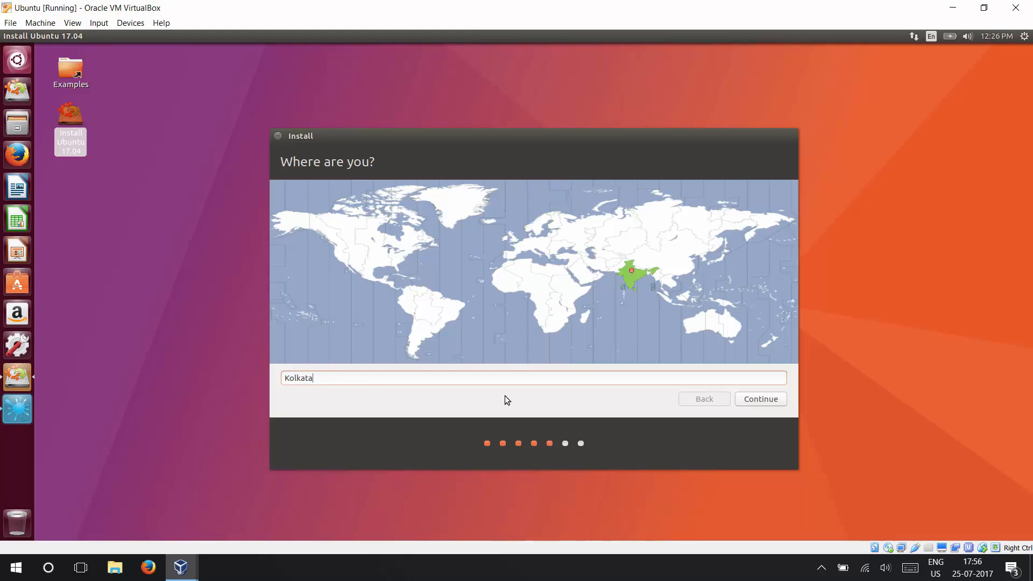
{"action": "left_click", "coordinate": [755, 400]}
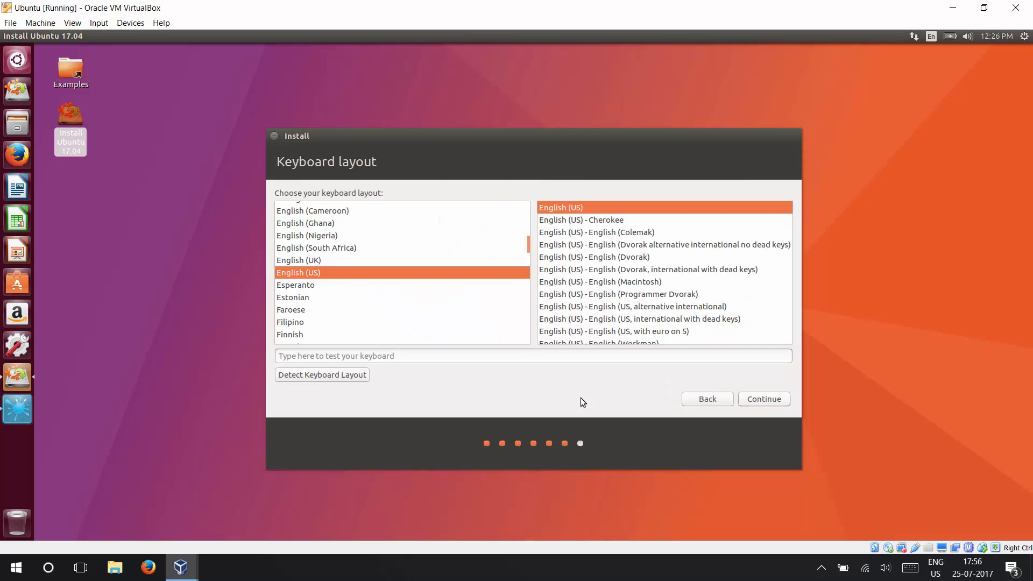
Test the keyboard with the letters wpk, clear the test text and accept the English (US) layout
{"action": "left_click", "coordinate": [397, 356]}
{"action": "type", "text": "wpk"}
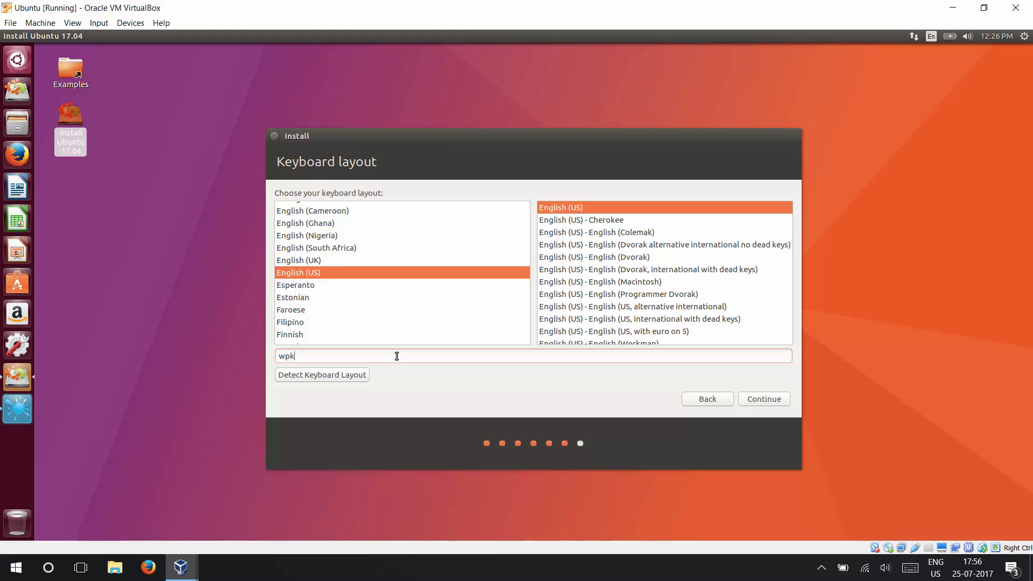
{"action": "key", "text": "BackSpace"}
{"action": "key", "text": "BackSpace"}
{"action": "key", "text": "BackSpace"}
{"action": "left_click", "coordinate": [763, 400]}
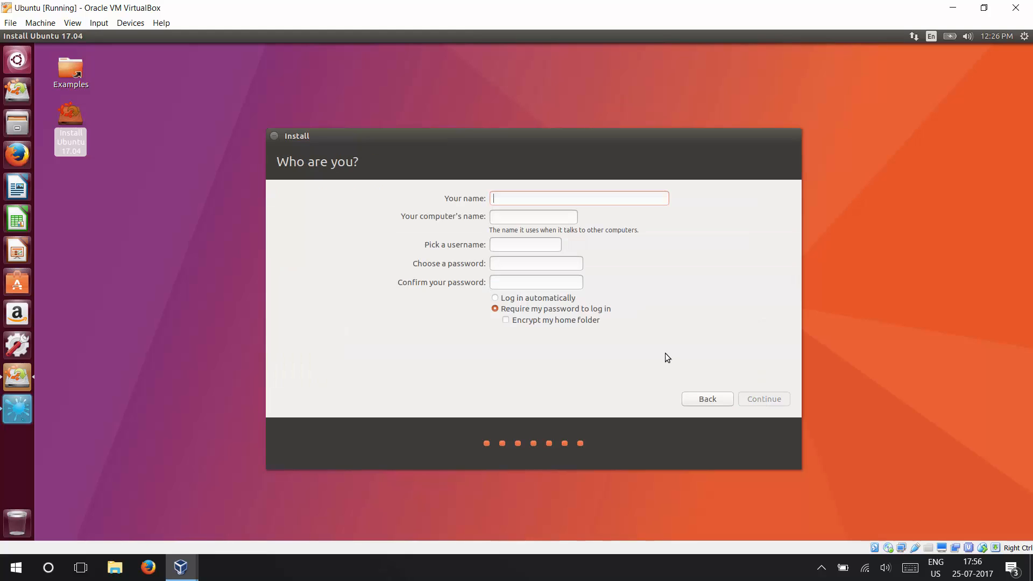
Enter the user's name for the new account and change the ending of the computer's name to VM
{"action": "type", "text": "Abhijeet"}
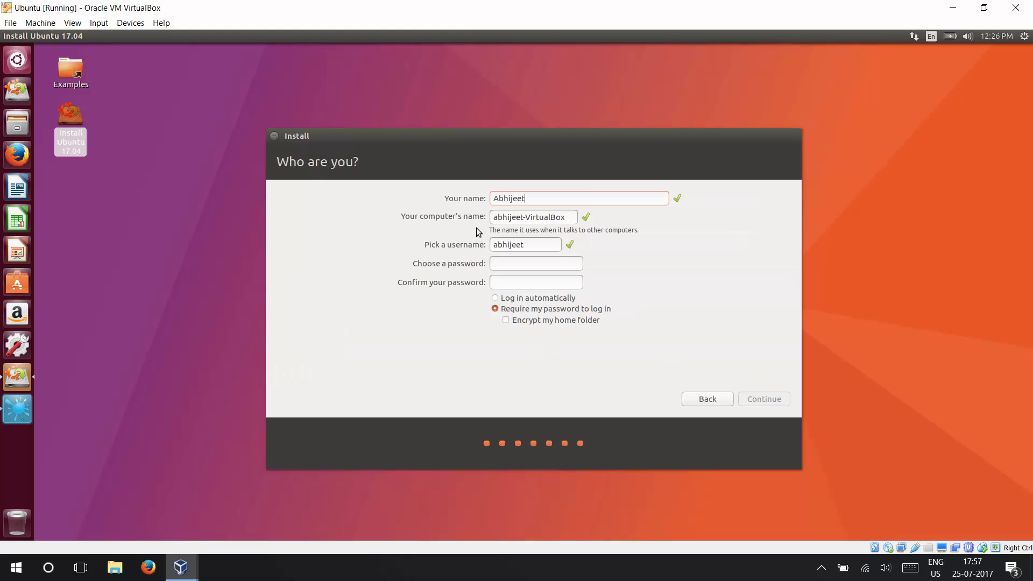
{"action": "double_click", "coordinate": [544, 217]}
{"action": "type", "text": "VM"}
Enter and confirm the account password, keep the password required at login, and continue the installation
{"action": "left_click", "coordinate": [526, 264]}
{"action": "left_click", "coordinate": [556, 197]}
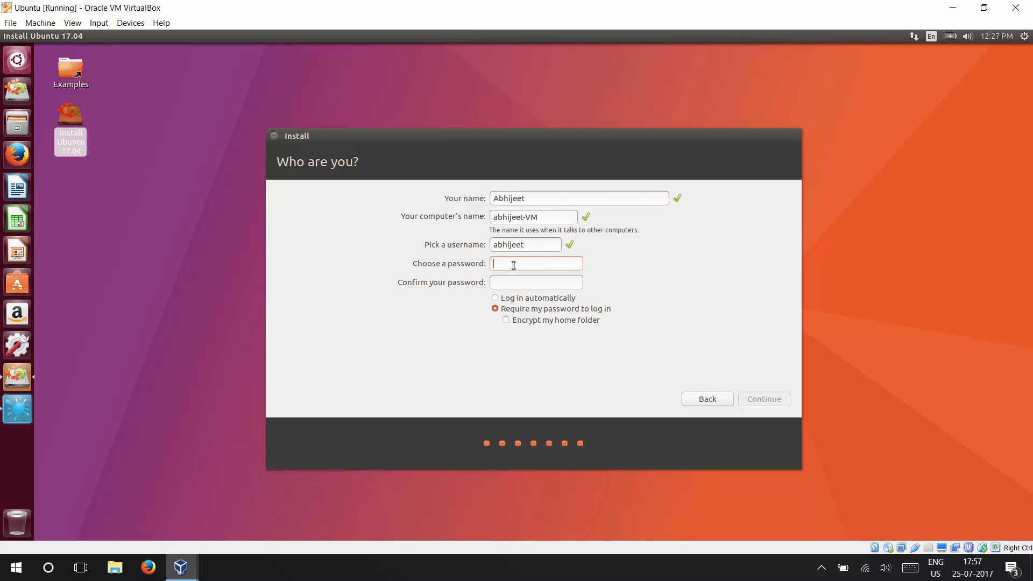
{"action": "type", "text": "*******"}
{"action": "type", "text": "**********"}
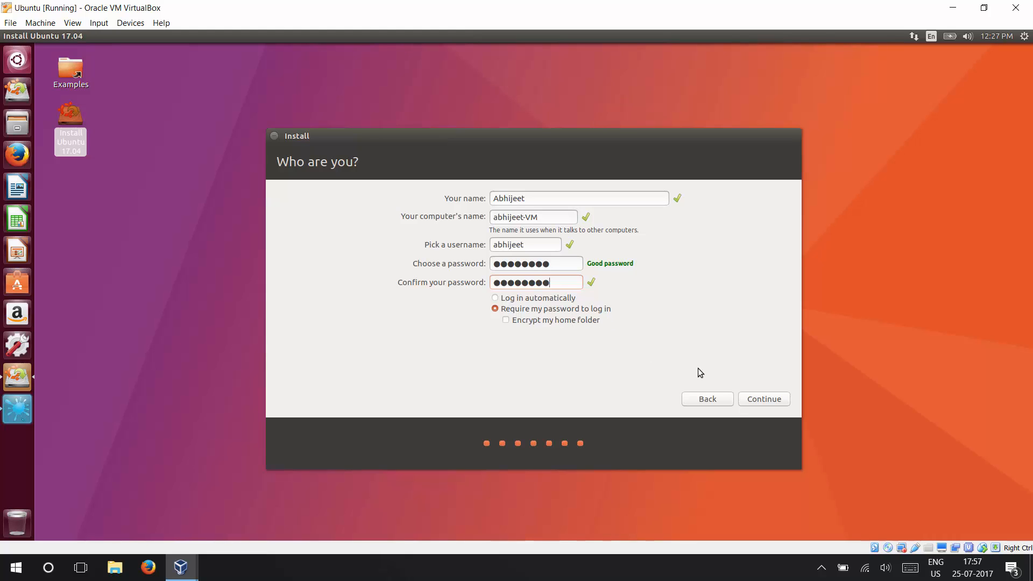
{"action": "left_click", "coordinate": [759, 399]}
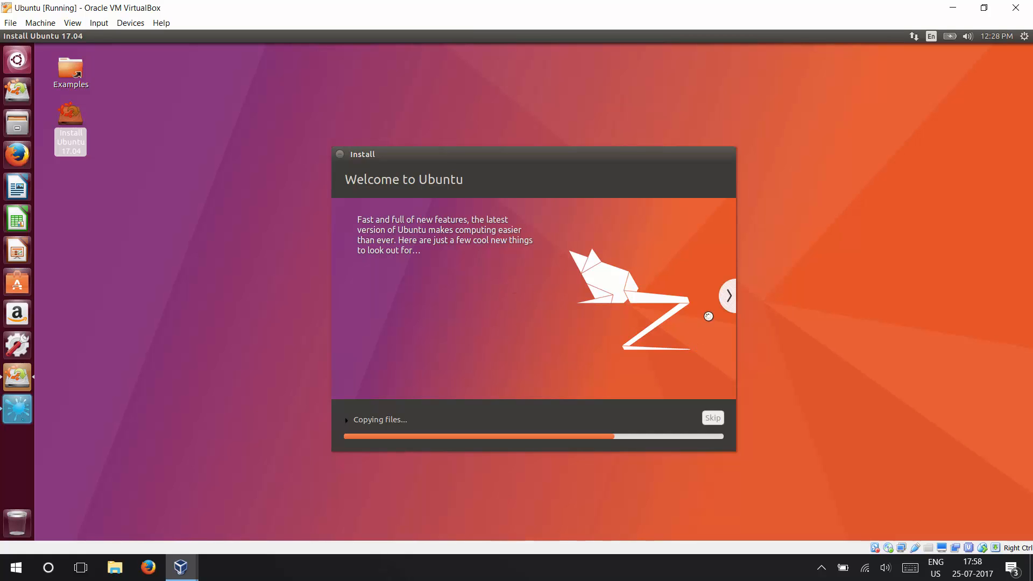
Browse the installer's feature slideshow through to the web browsing slide while the files are copied
{"action": "left_click", "coordinate": [727, 305]}
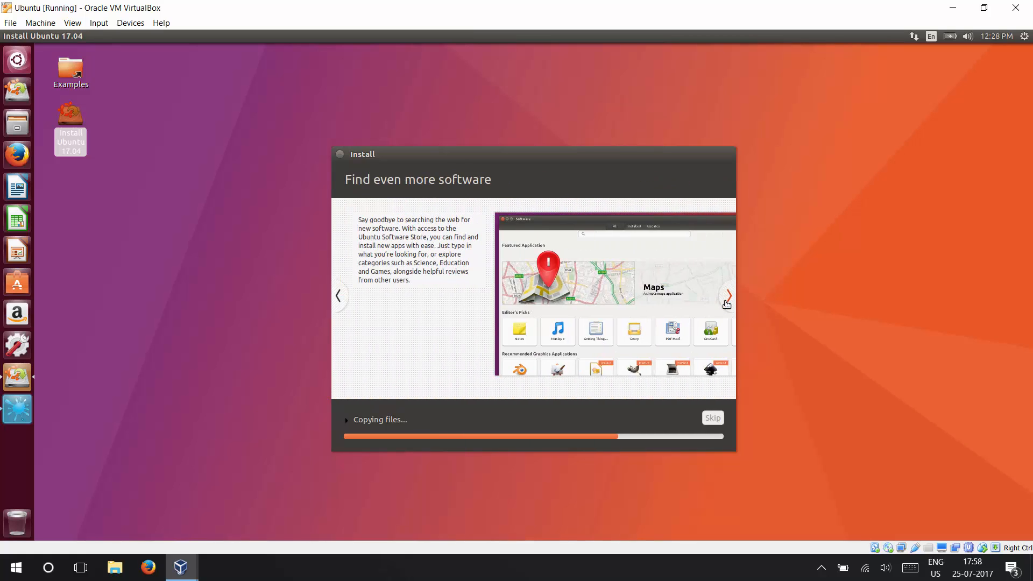
{"action": "left_click", "coordinate": [727, 304]}
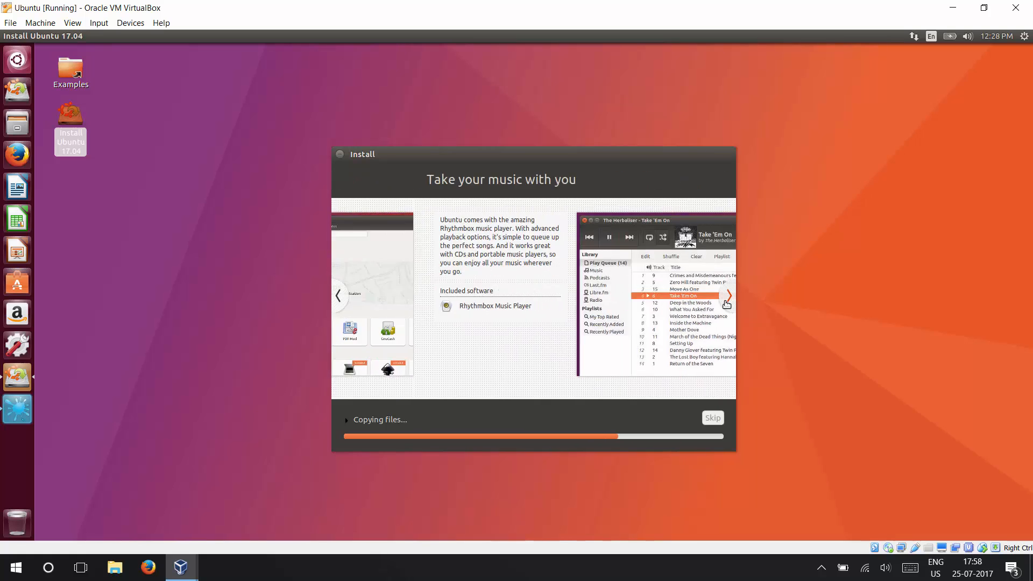
{"action": "left_click", "coordinate": [727, 304]}
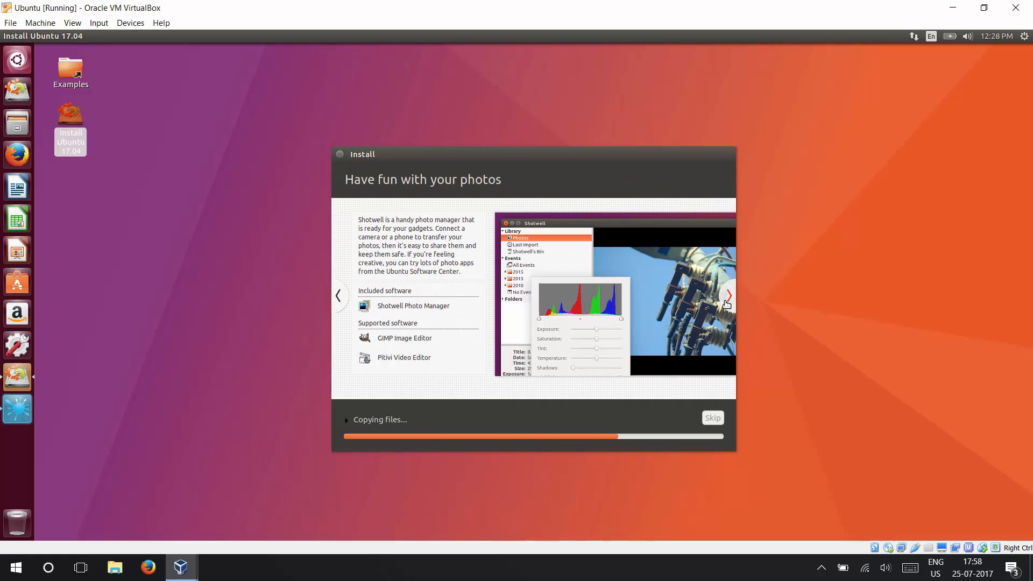
{"action": "left_click", "coordinate": [726, 304]}
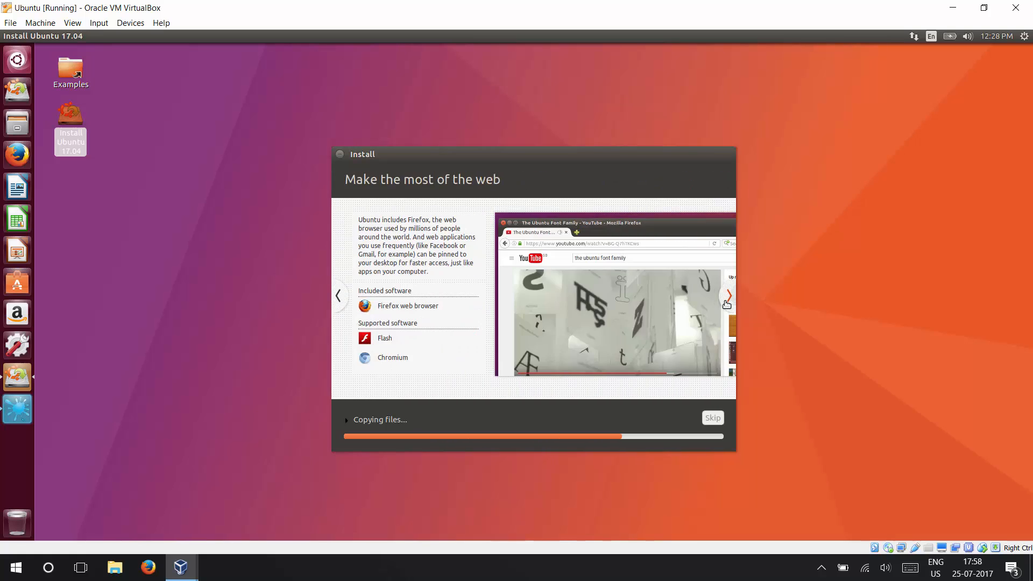